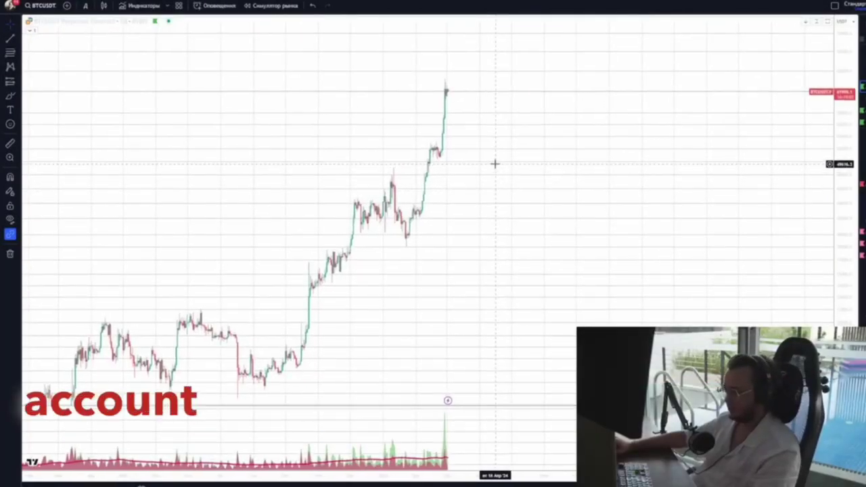
# Pan and zoom the BTCUSDT chart to frame the 2024 rally up to its latest high.
pyautogui.moveTo(495, 163); pyautogui.dragTo(507, 149)
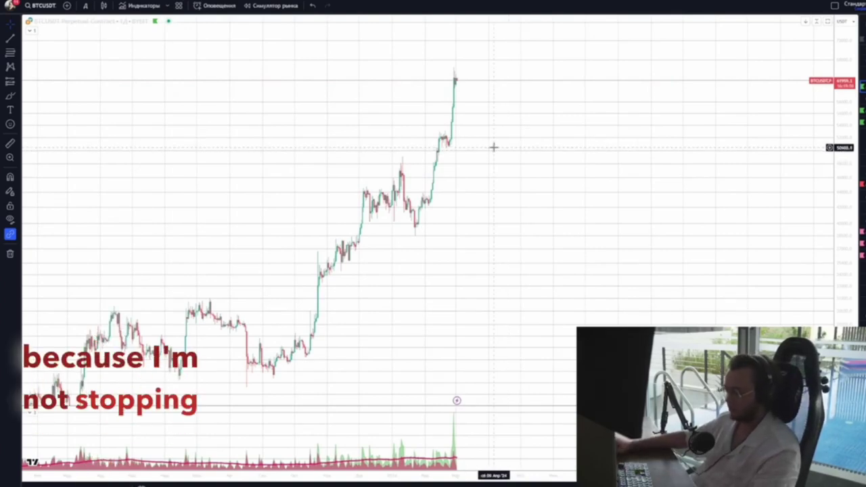
pyautogui.scroll(1, 492, 139)
pyautogui.scroll(-1, 501, 145)
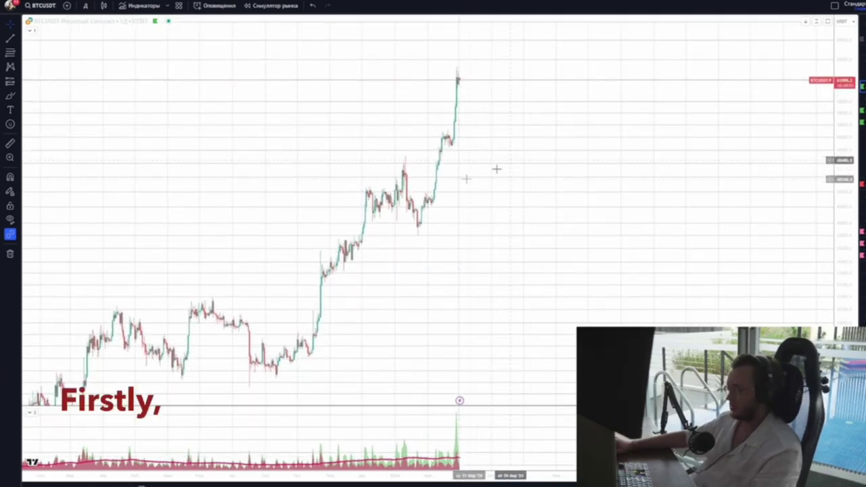
pyautogui.hscroll(-2, 473, 162)
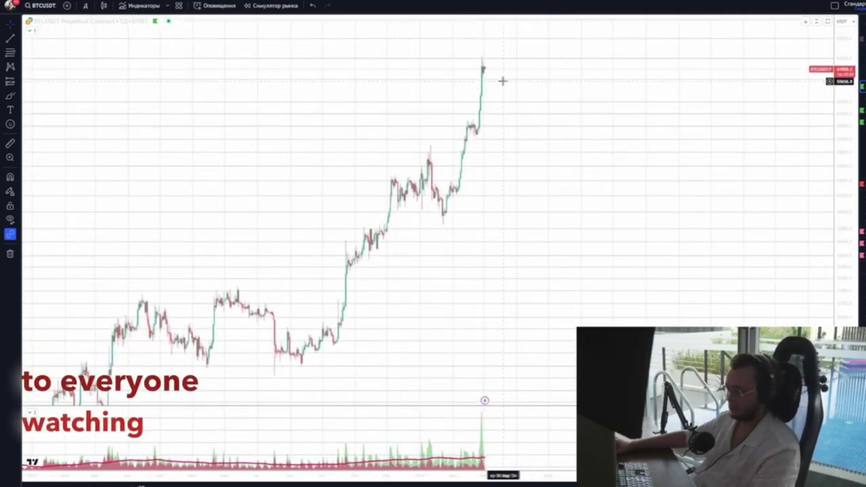
pyautogui.scroll(-6, 493, 73)
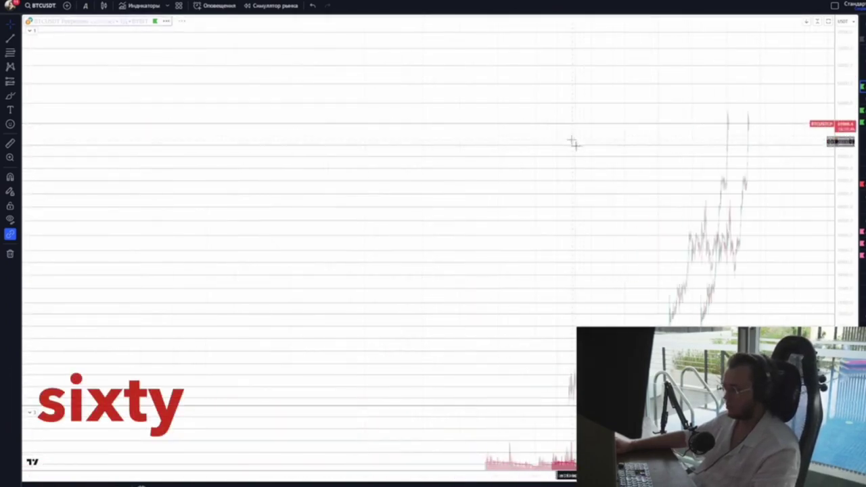
pyautogui.scroll(6, 526, 79)
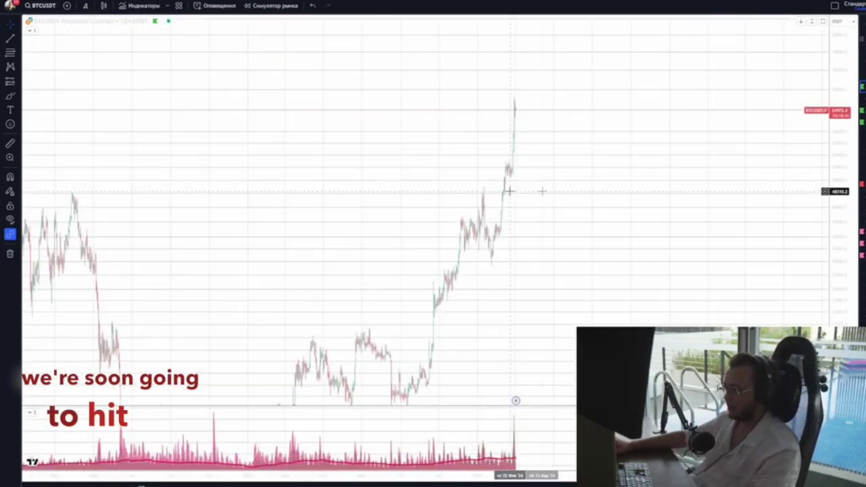
pyautogui.scroll(2, 446, 216)
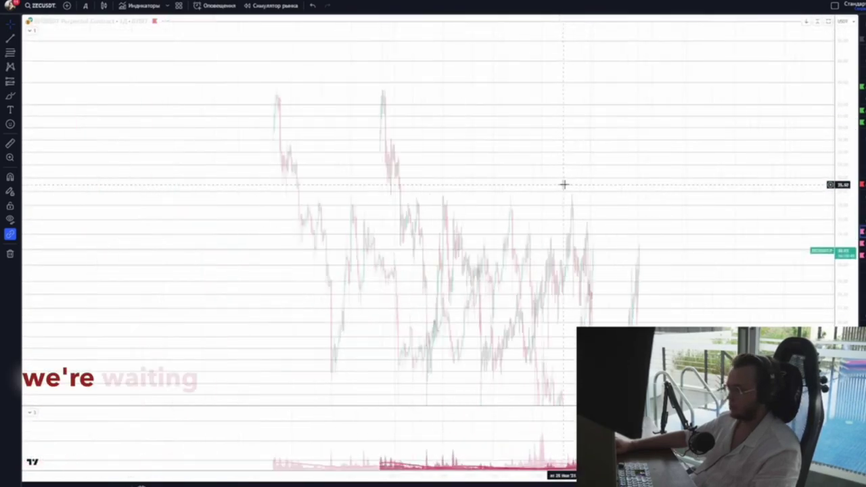
pyautogui.scroll(3, 534, 160)
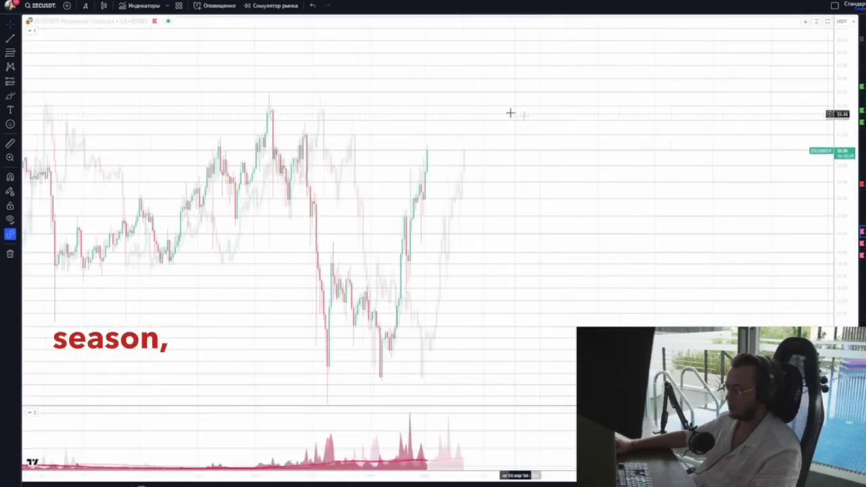
pyautogui.scroll(2, 594, 86)
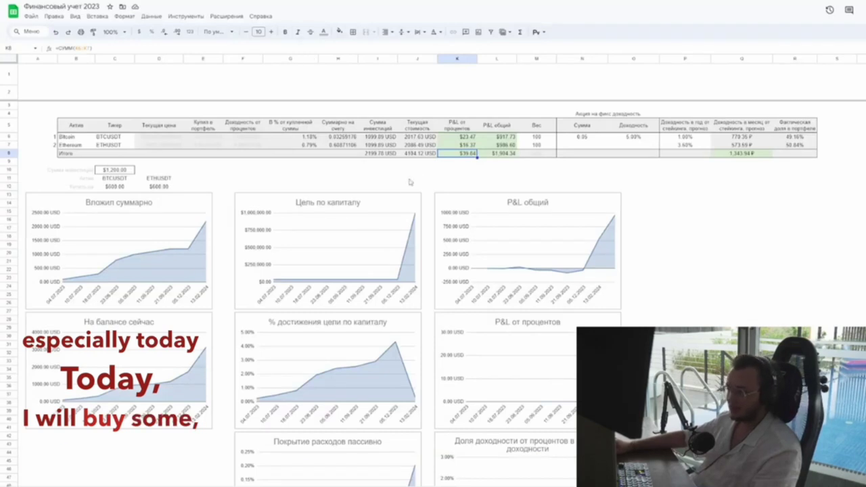
pyautogui.click(374, 155)
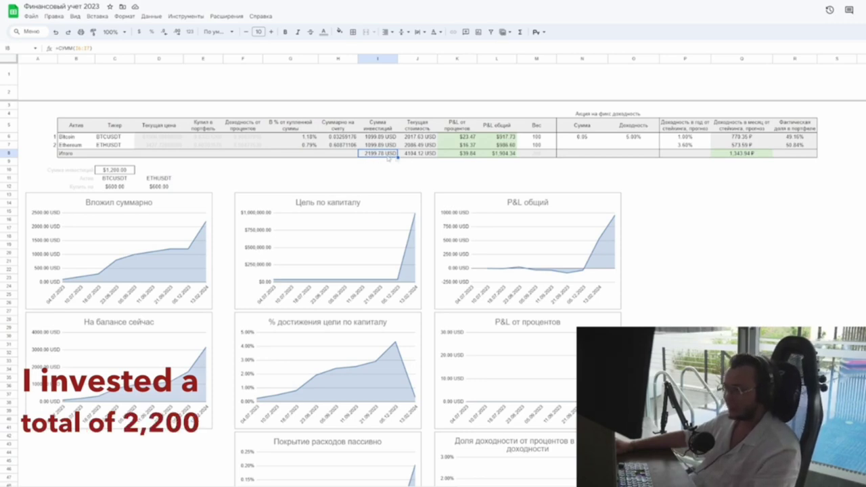
pyautogui.click(413, 155)
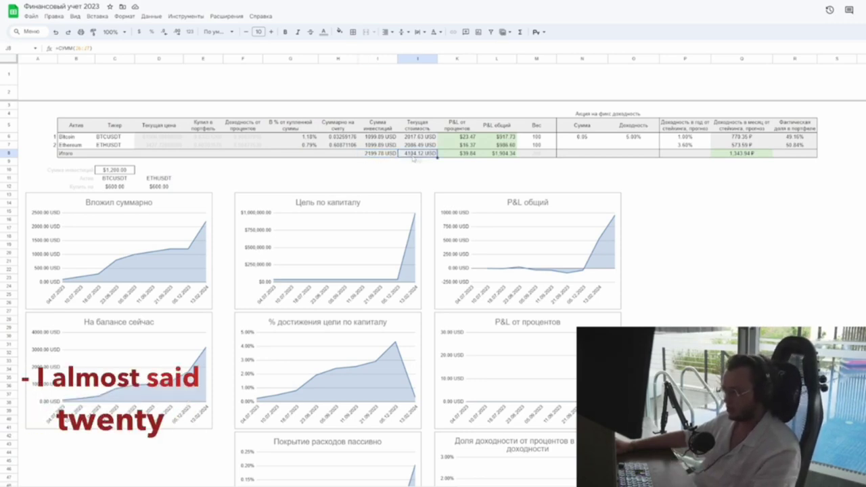
pyautogui.click(498, 153)
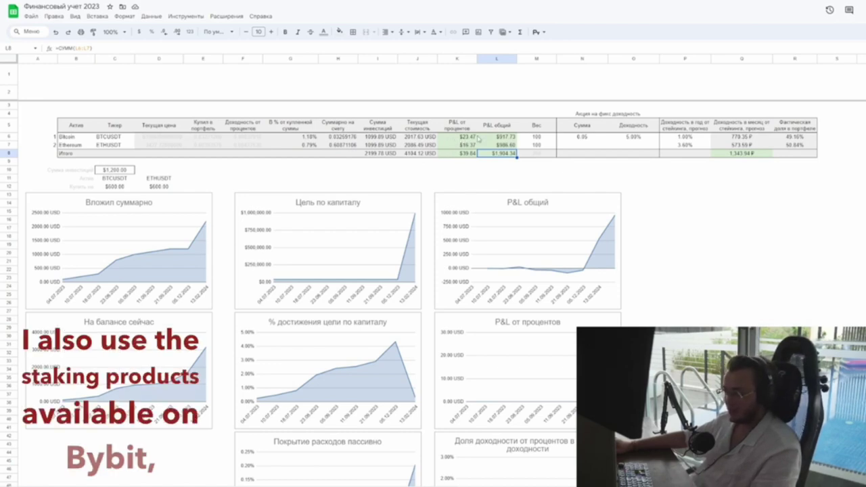
pyautogui.click(467, 154)
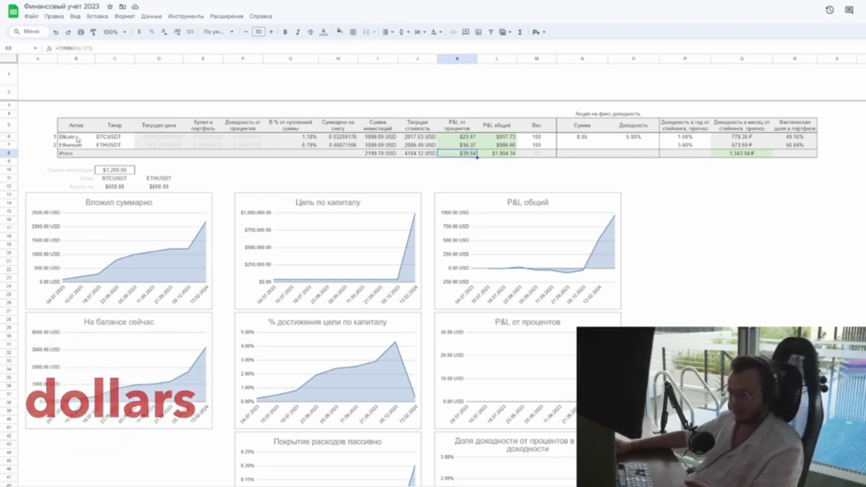
pyautogui.moveTo(77, 139); pyautogui.dragTo(128, 145)
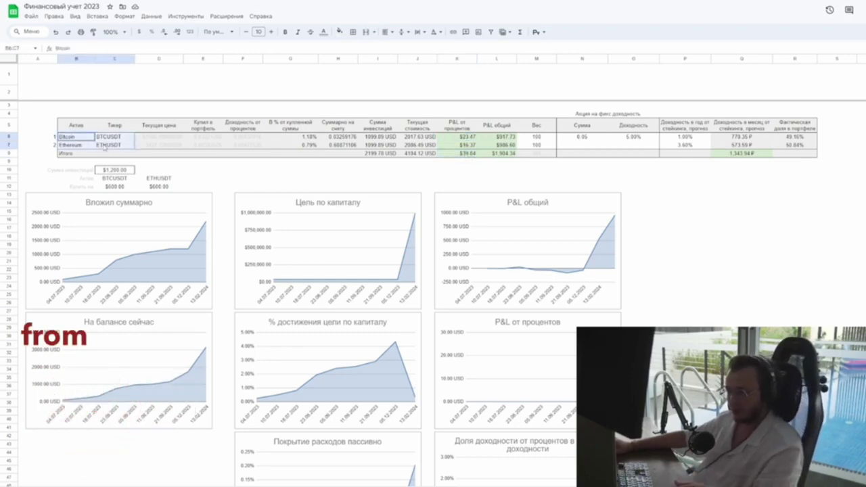
pyautogui.click(469, 154)
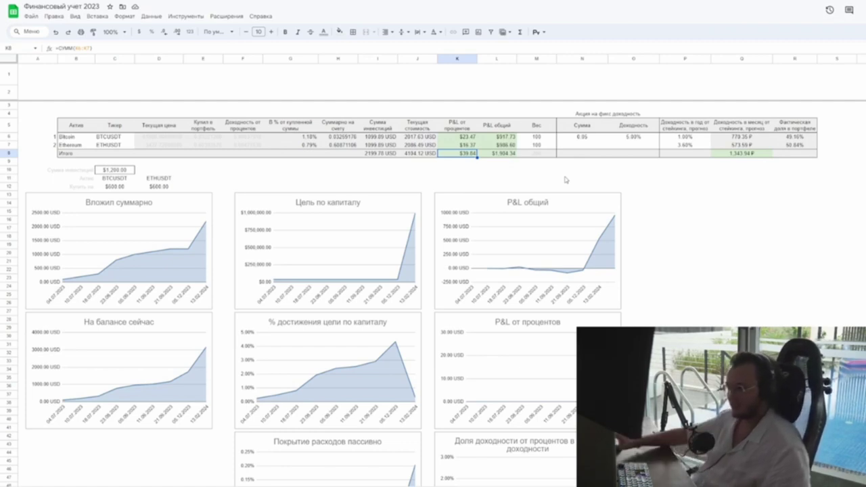
pyautogui.moveTo(458, 125); pyautogui.dragTo(468, 156)
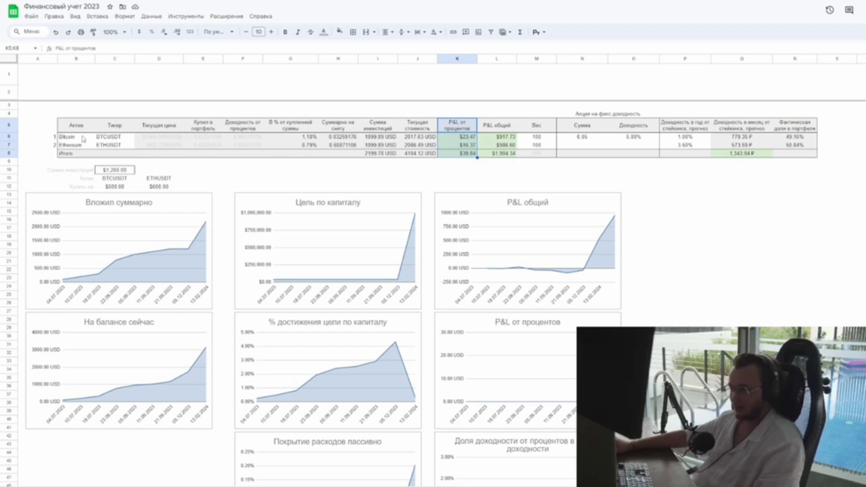
pyautogui.moveTo(82, 138); pyautogui.dragTo(106, 149)
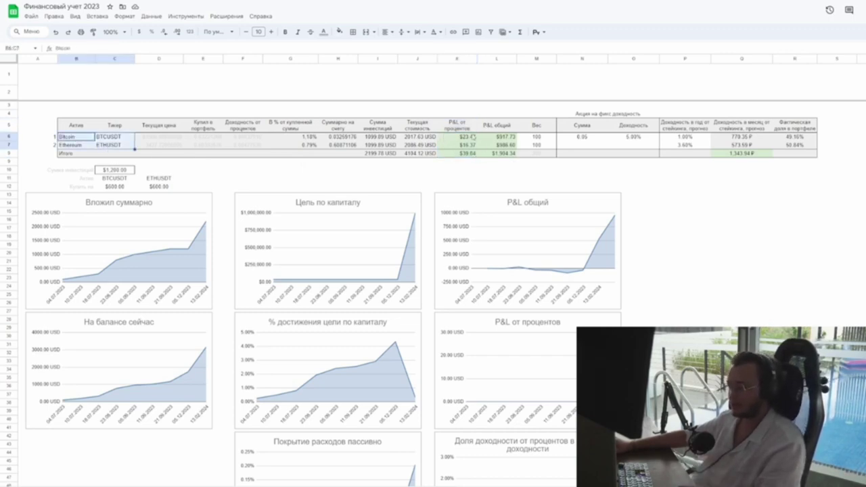
pyautogui.moveTo(473, 137); pyautogui.dragTo(465, 155)
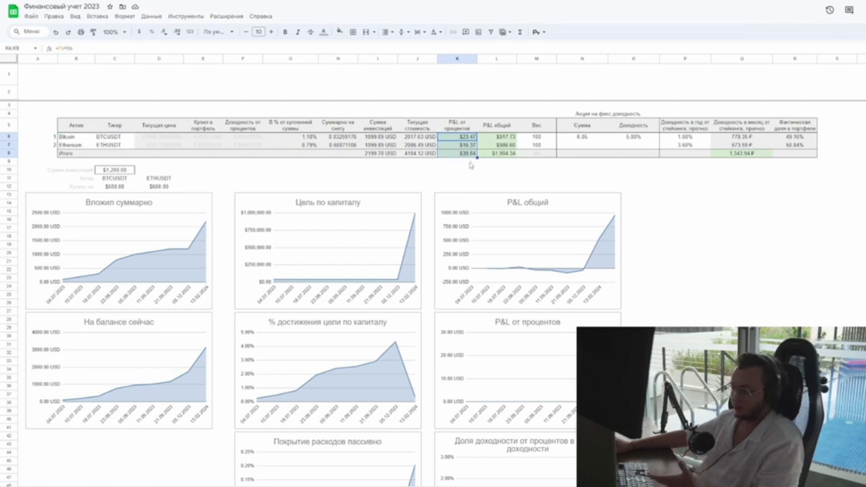
pyautogui.click(463, 154)
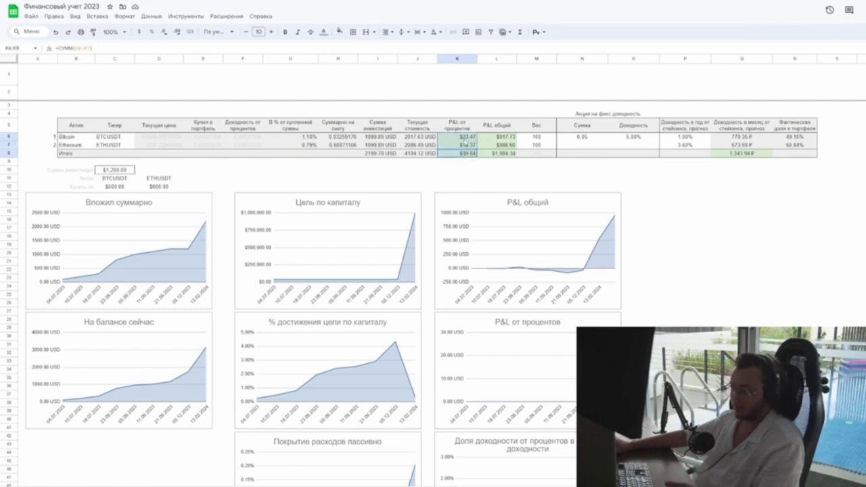
pyautogui.click(534, 162)
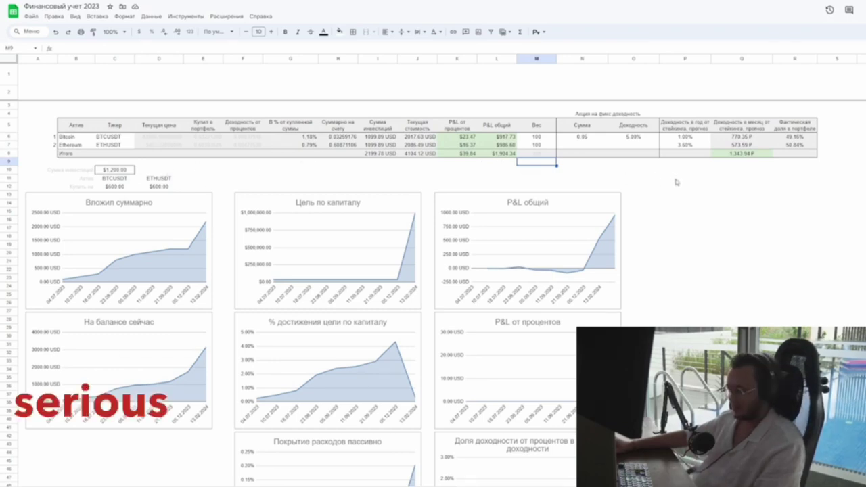
pyautogui.click(675, 180)
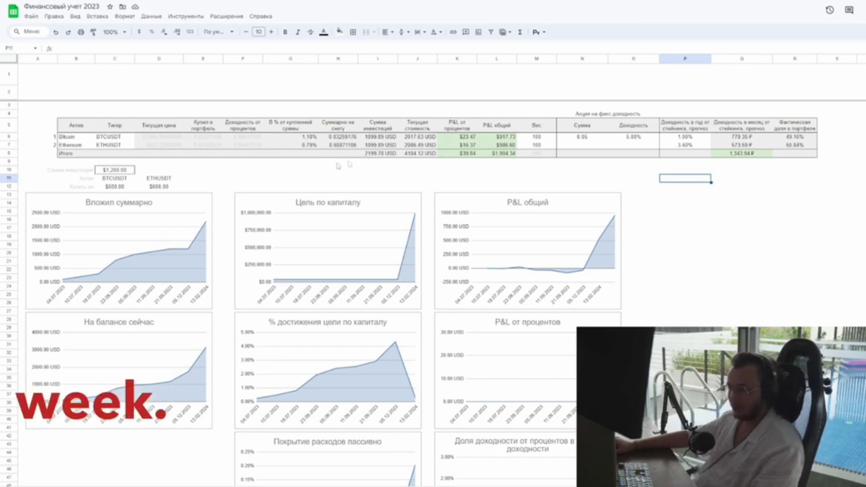
pyautogui.click(123, 172)
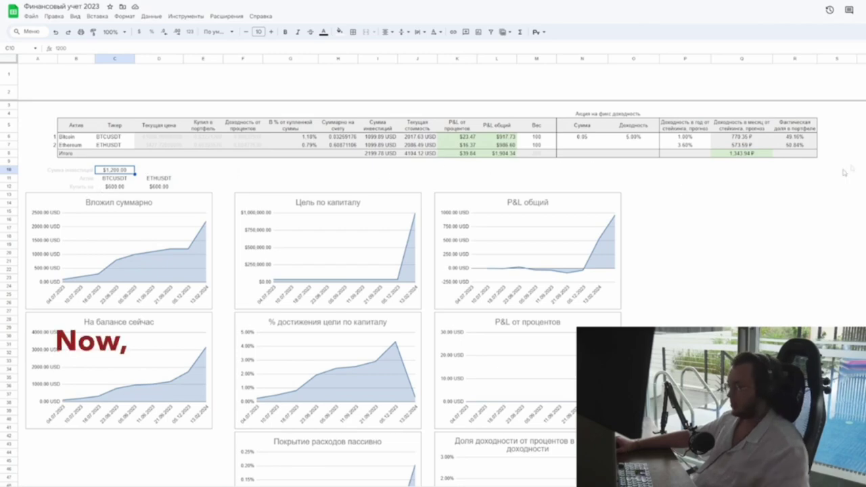
pyautogui.scroll(-3, 719, 222)
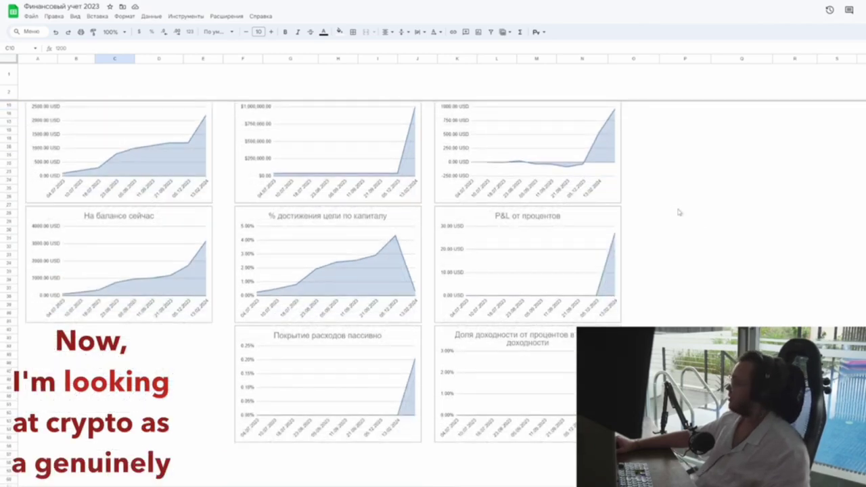
pyautogui.scroll(-2, 679, 212)
pyautogui.scroll(3, 671, 212)
pyautogui.scroll(2, 669, 224)
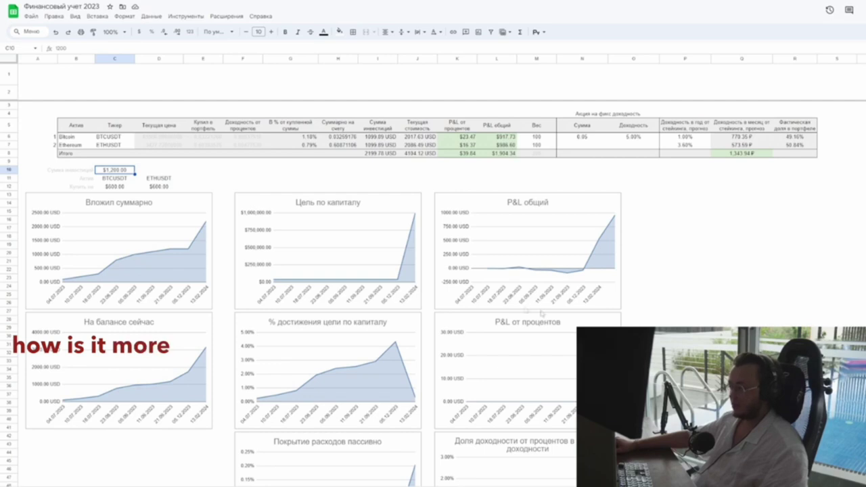
pyautogui.moveTo(67, 137); pyautogui.dragTo(122, 145)
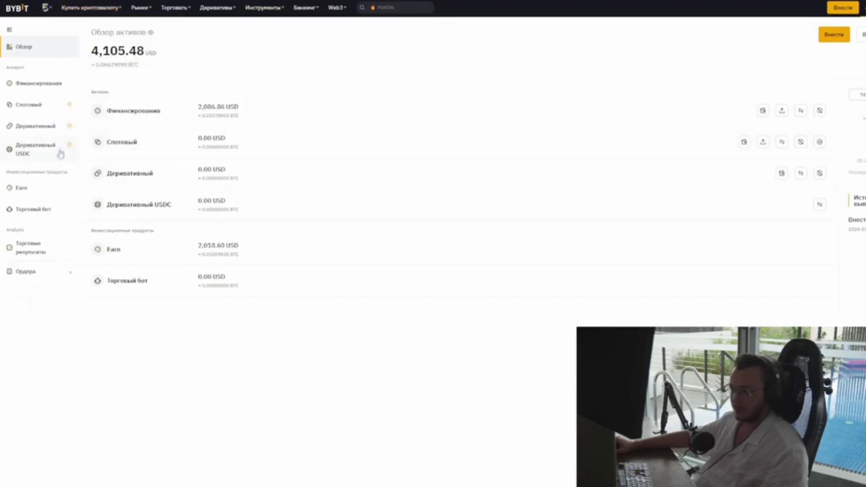
# Open the Funding account balances and pick out the 0.60940063 STETH holding.
pyautogui.click(38, 84)
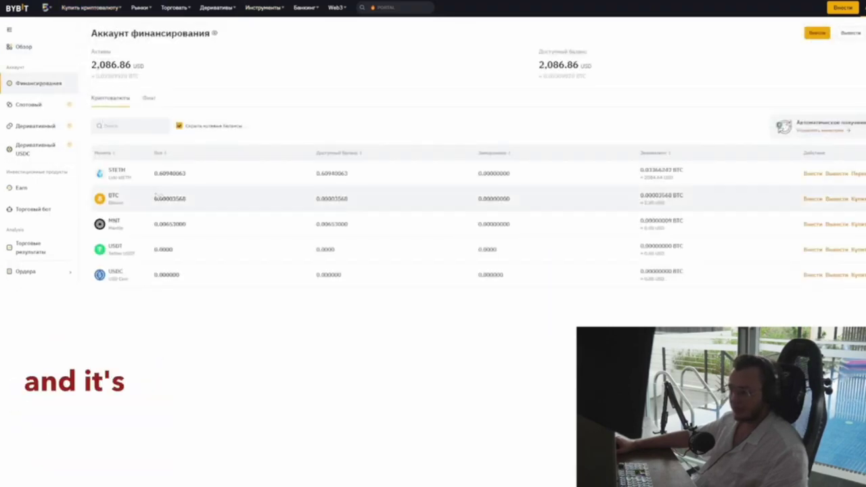
pyautogui.doubleClick(116, 170)
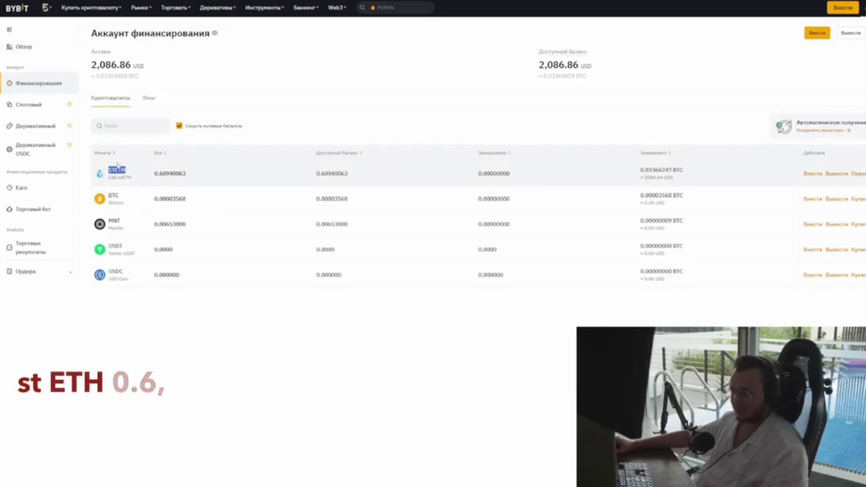
pyautogui.doubleClick(157, 174)
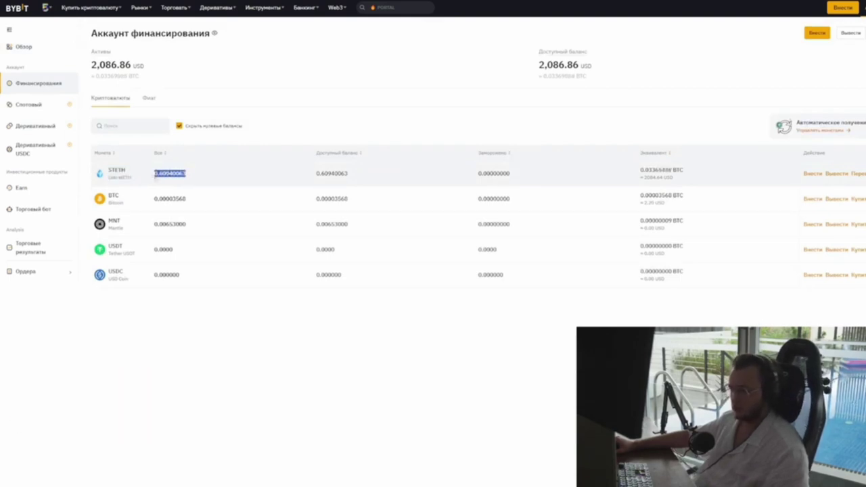
pyautogui.doubleClick(114, 170)
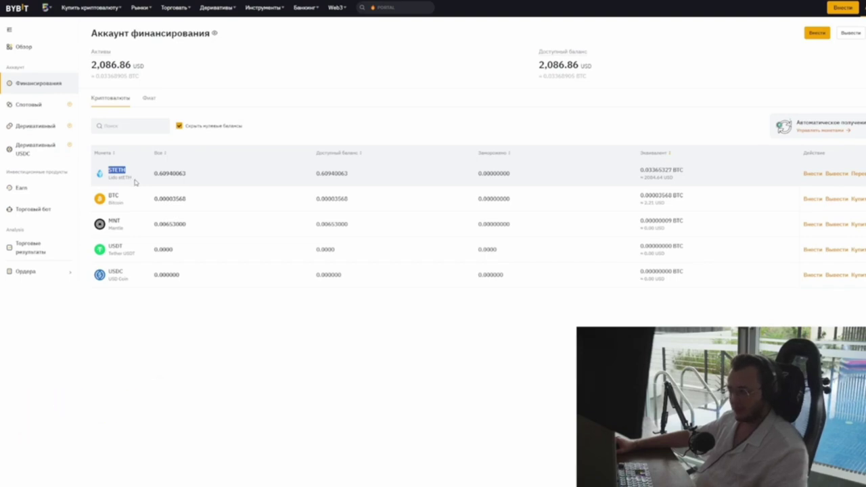
pyautogui.moveTo(196, 178); pyautogui.dragTo(107, 173)
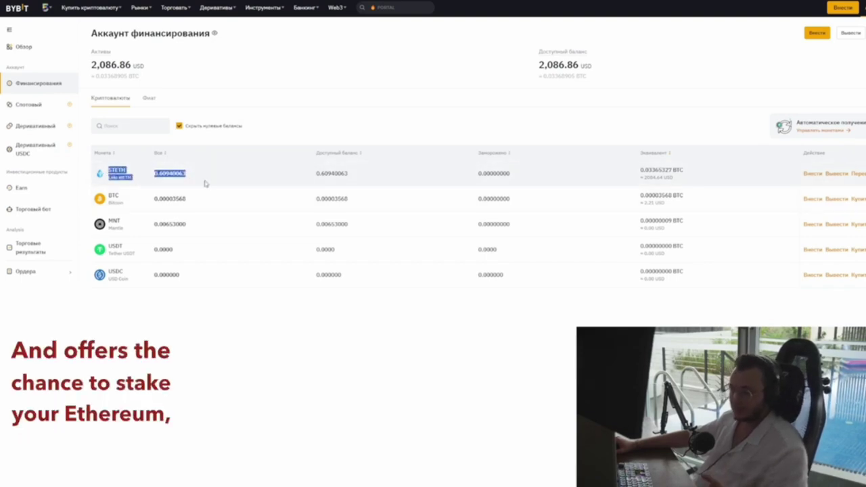
pyautogui.click(174, 188)
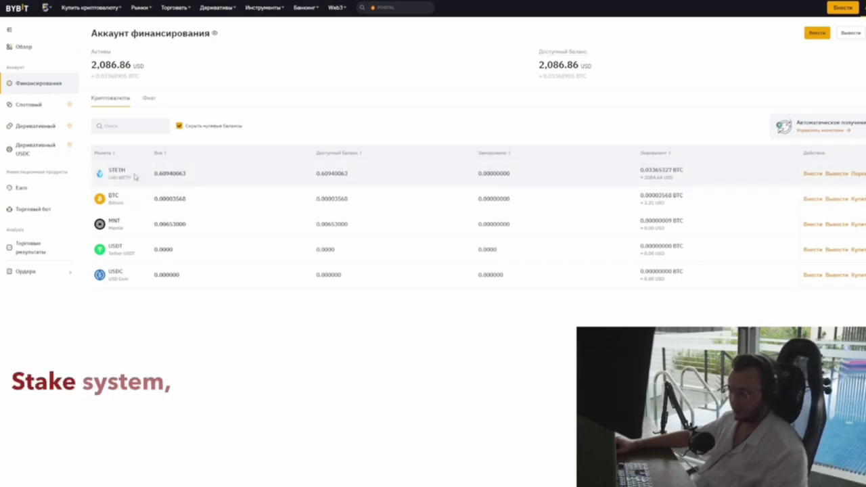
pyautogui.moveTo(154, 174); pyautogui.dragTo(208, 181)
pyautogui.click(217, 177)
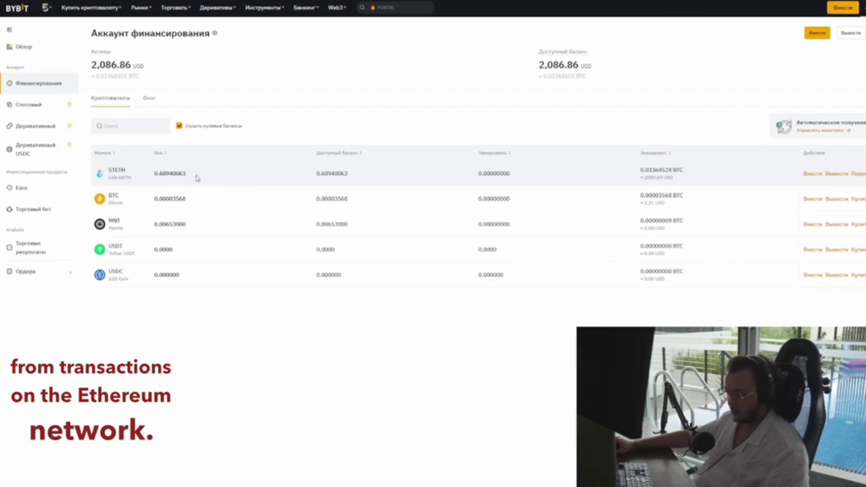
pyautogui.moveTo(196, 176); pyautogui.dragTo(133, 176)
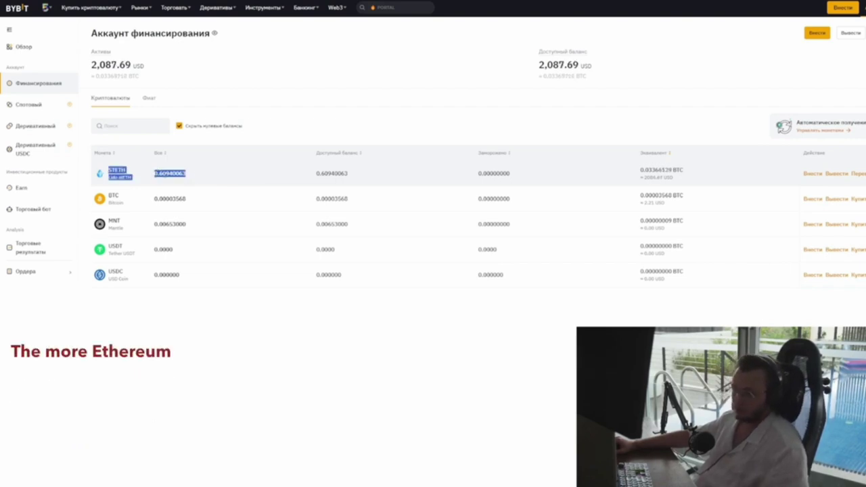
pyautogui.click(212, 183)
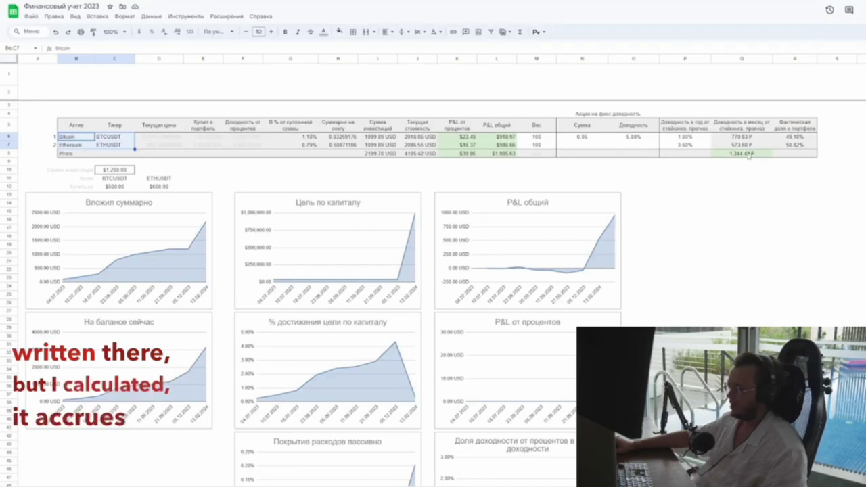
pyautogui.click(684, 145)
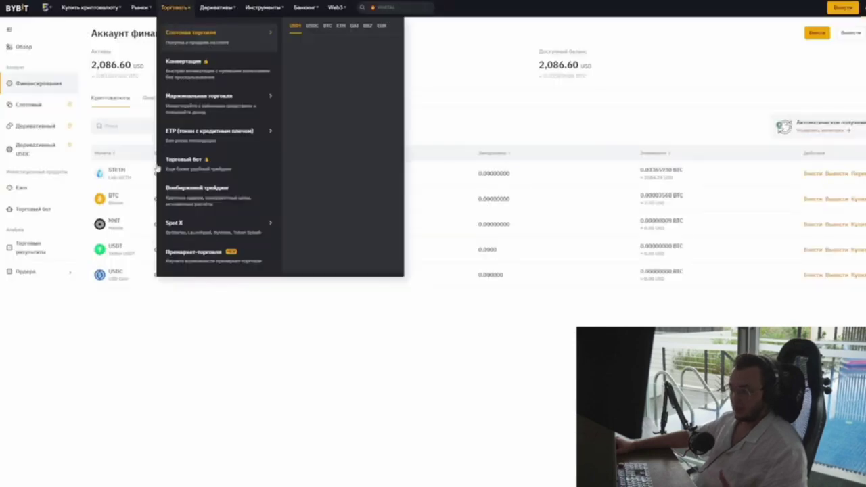
# Go to Bybit Earn and expand the ETH row under All Products.
pyautogui.doubleClick(115, 170)
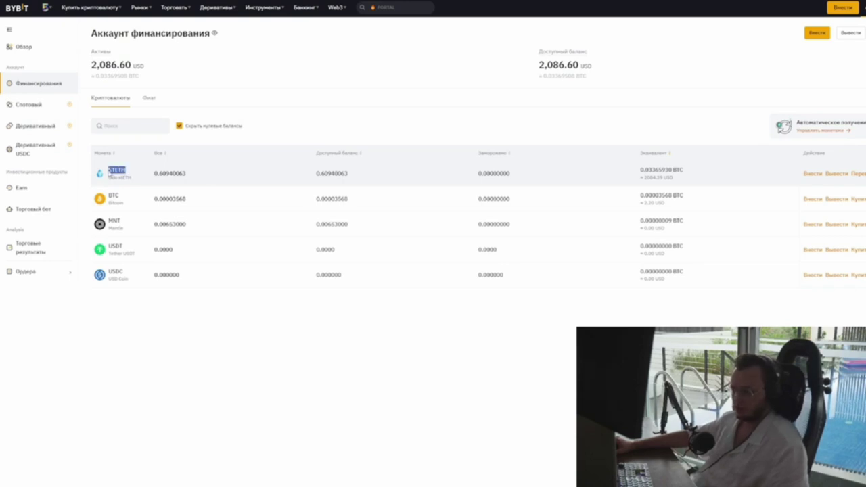
pyautogui.click(274, 106)
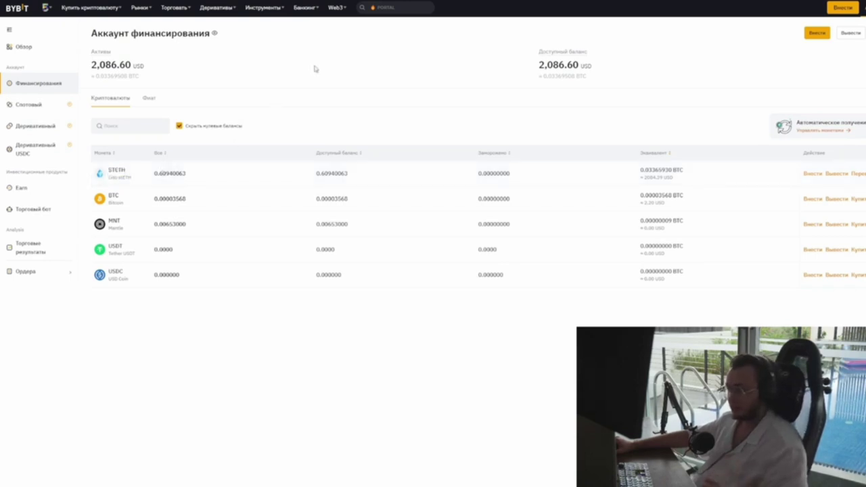
pyautogui.moveTo(312, 19)
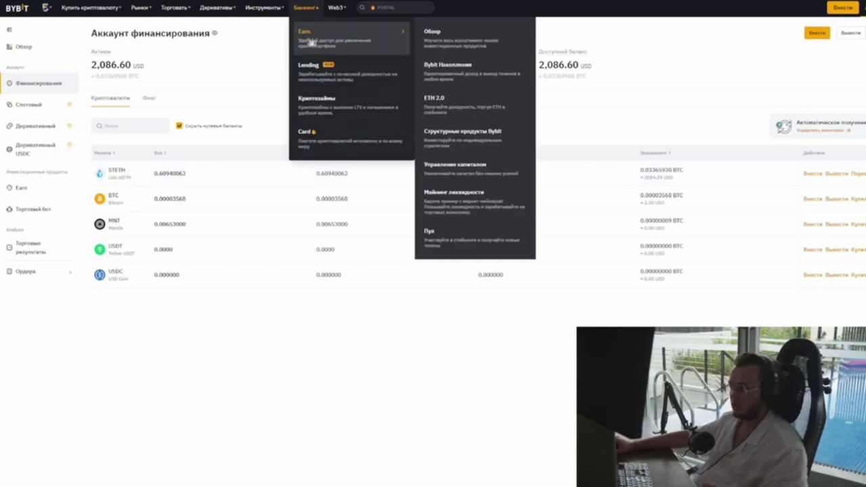
pyautogui.click(399, 42)
pyautogui.scroll(-5, 338, 185)
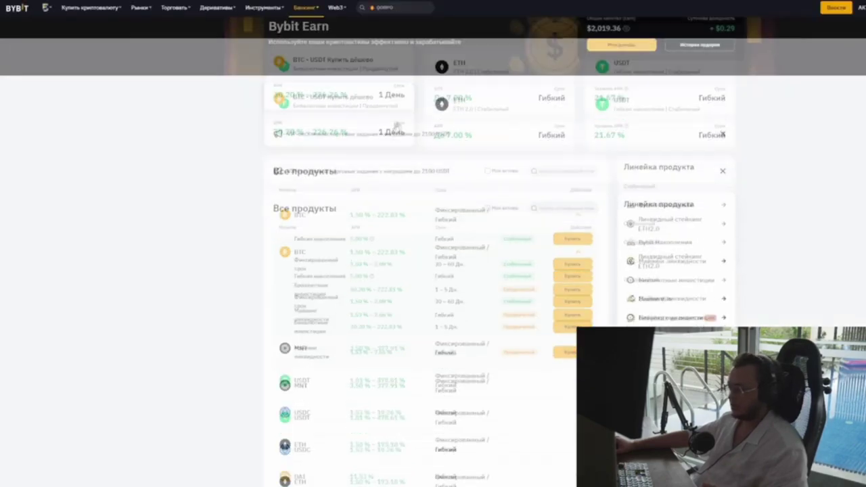
pyautogui.scroll(-3, 338, 184)
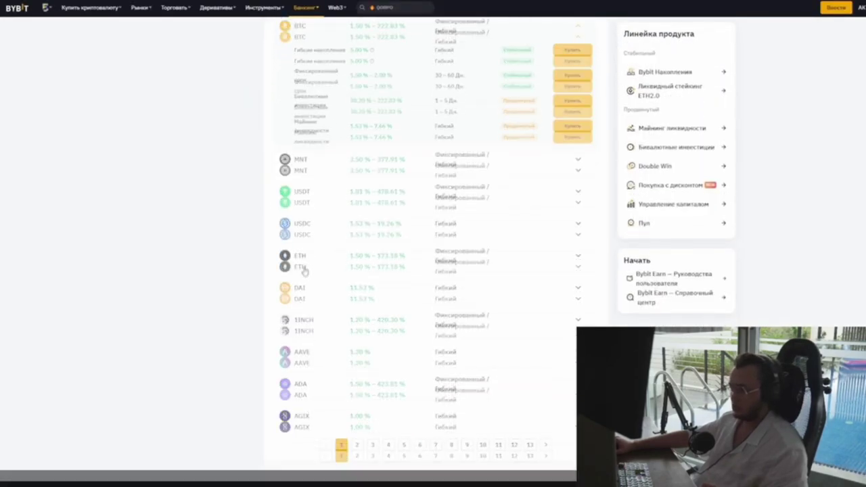
pyautogui.click(351, 197)
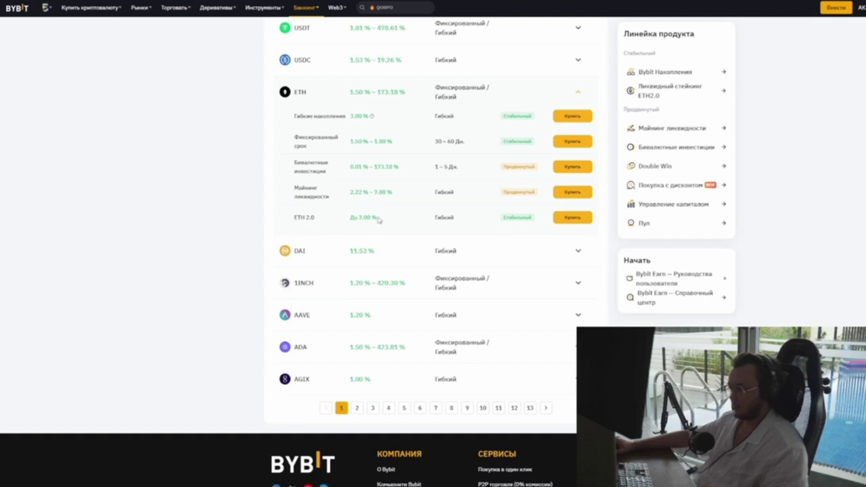
# Compare ETH 2.0's up to 7.00% rate against the other ETH products and rates.
pyautogui.moveTo(378, 220); pyautogui.dragTo(327, 223)
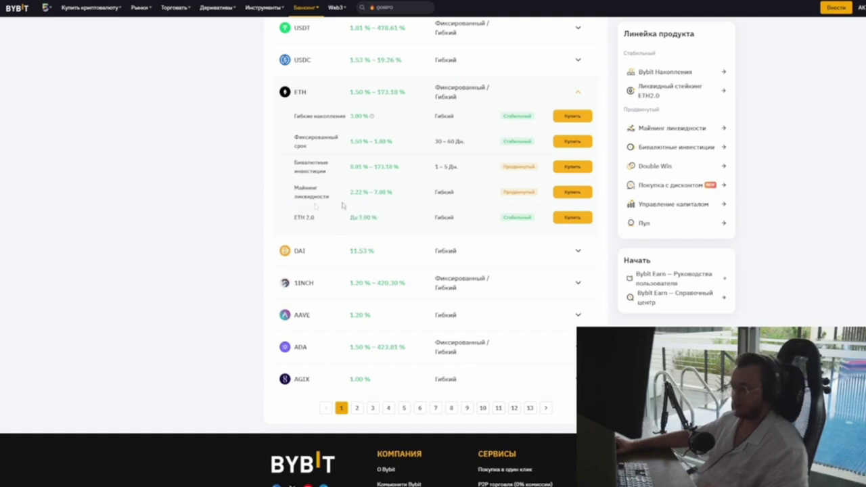
pyautogui.moveTo(385, 223); pyautogui.dragTo(368, 224)
pyautogui.click(368, 225)
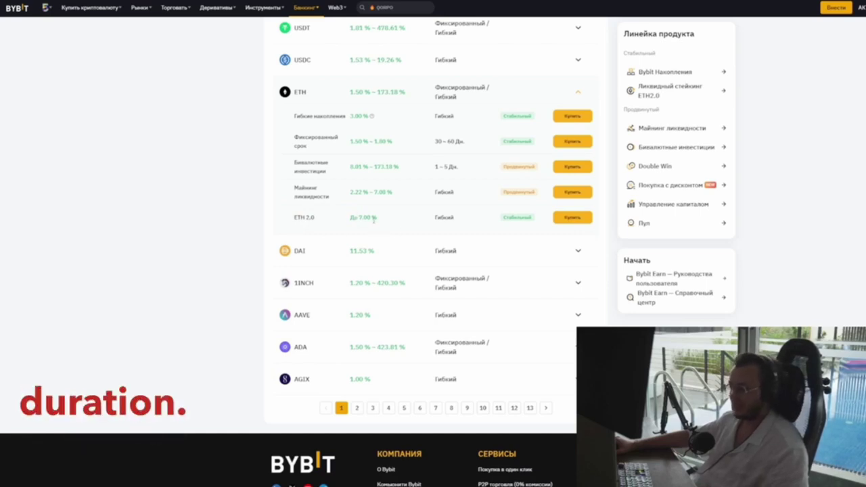
pyautogui.moveTo(293, 135); pyautogui.dragTo(332, 173)
pyautogui.click(335, 196)
pyautogui.moveTo(393, 192); pyautogui.dragTo(295, 115)
pyautogui.click(320, 132)
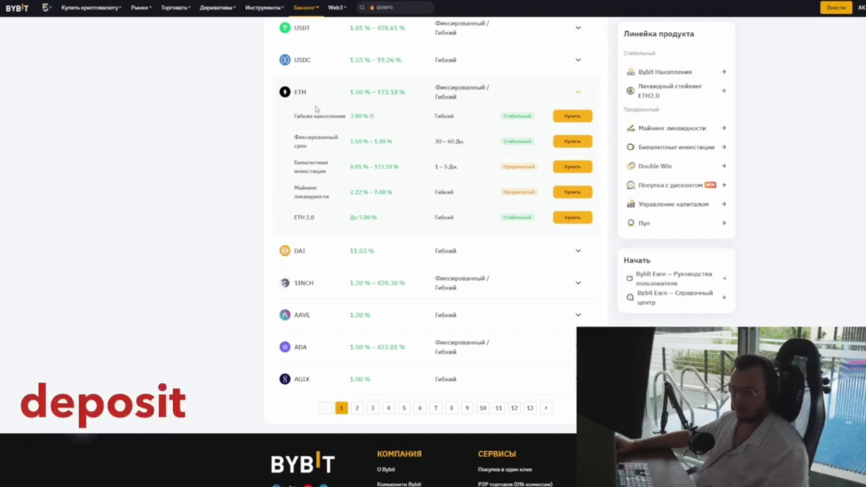
pyautogui.moveTo(400, 167); pyautogui.dragTo(332, 169)
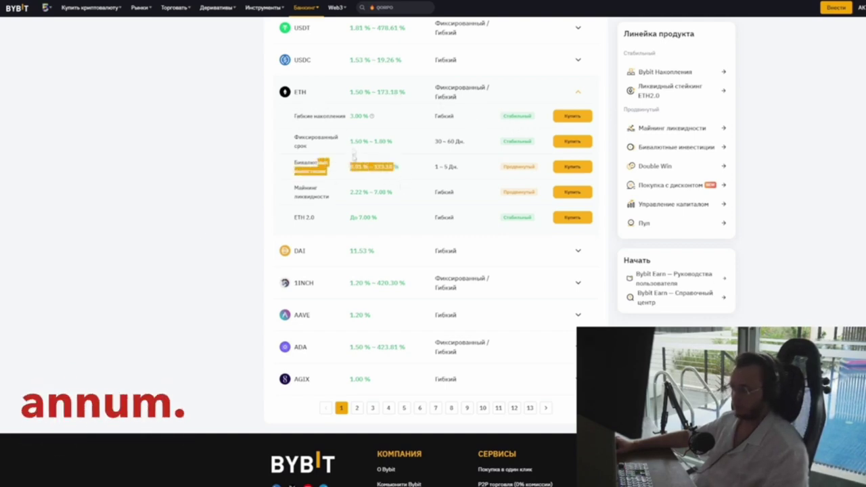
pyautogui.click(333, 170)
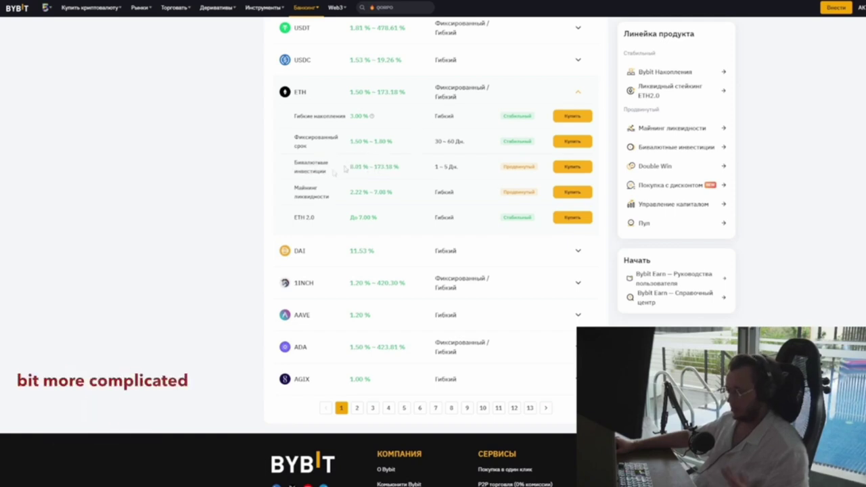
# Weigh dual-currency and fixed-term 1.50%~1.80% rates against ETH 2.0, then choose to buy ETH 2.0.
pyautogui.moveTo(296, 163); pyautogui.dragTo(332, 173)
pyautogui.moveTo(403, 169); pyautogui.dragTo(303, 134)
pyautogui.click(396, 142)
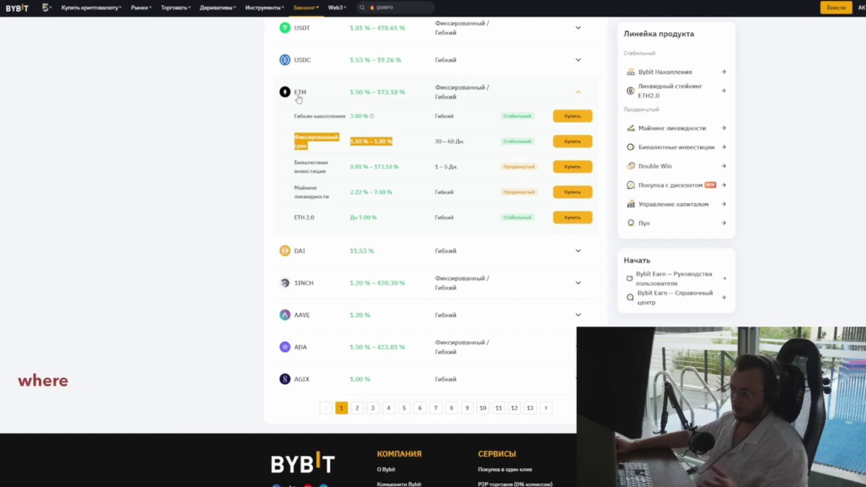
pyautogui.moveTo(396, 145); pyautogui.dragTo(335, 144)
pyautogui.click(335, 145)
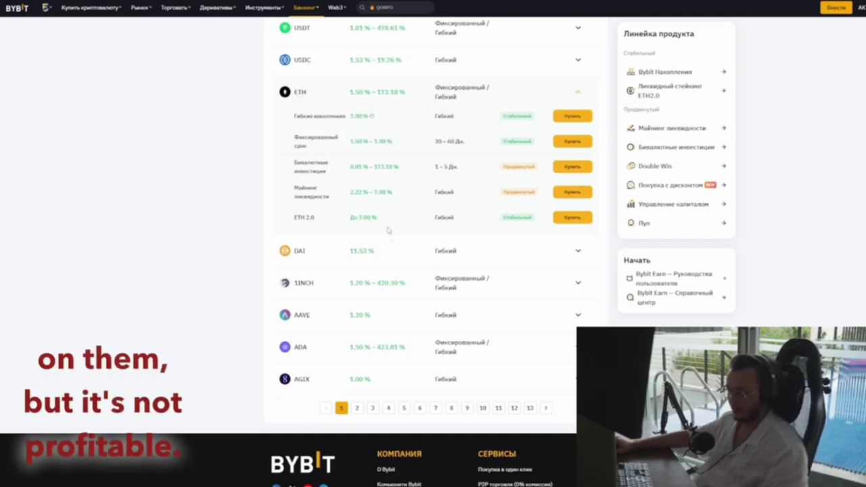
pyautogui.moveTo(292, 218); pyautogui.dragTo(390, 223)
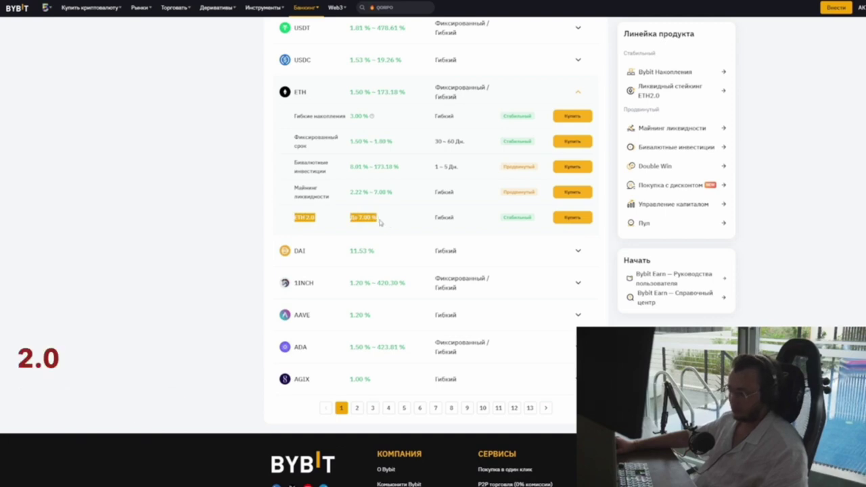
pyautogui.click(379, 222)
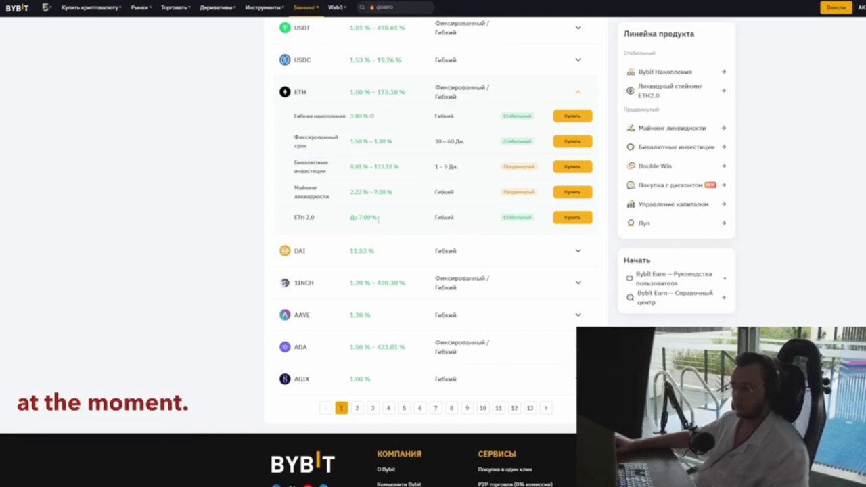
pyautogui.click(583, 221)
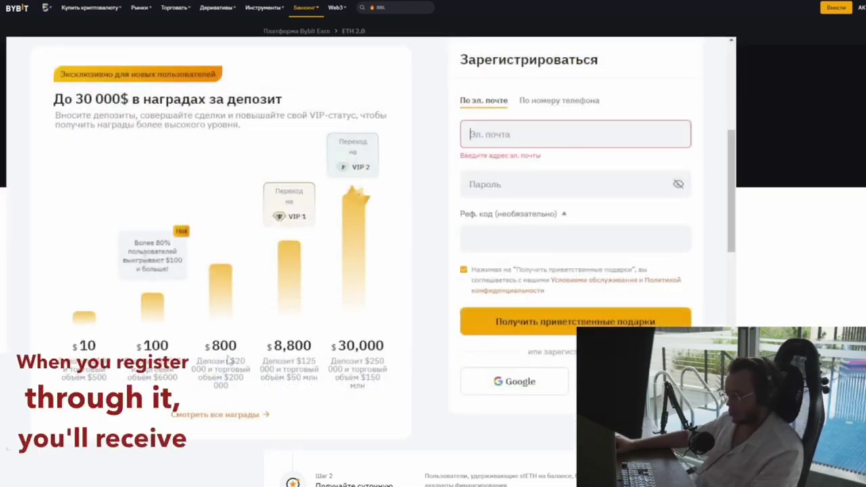
# Review the $100 reward tier and its required deposit in the registration rewards panel.
pyautogui.click(177, 353)
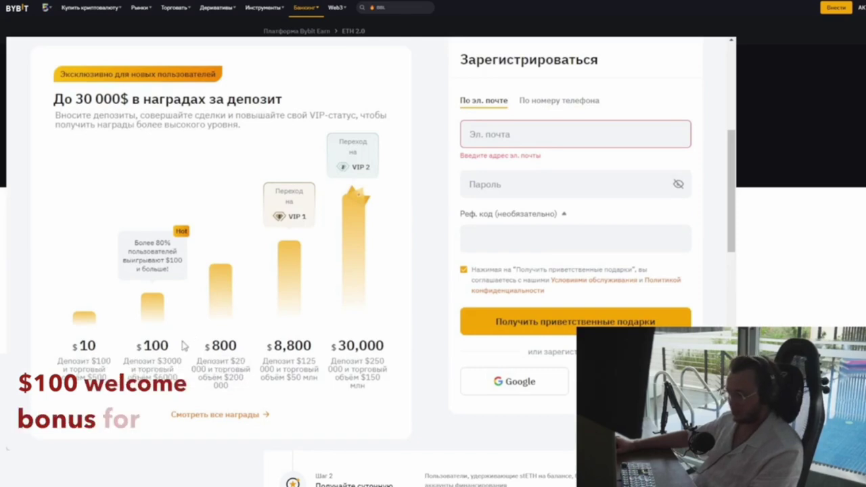
pyautogui.scroll(-1, 180, 350)
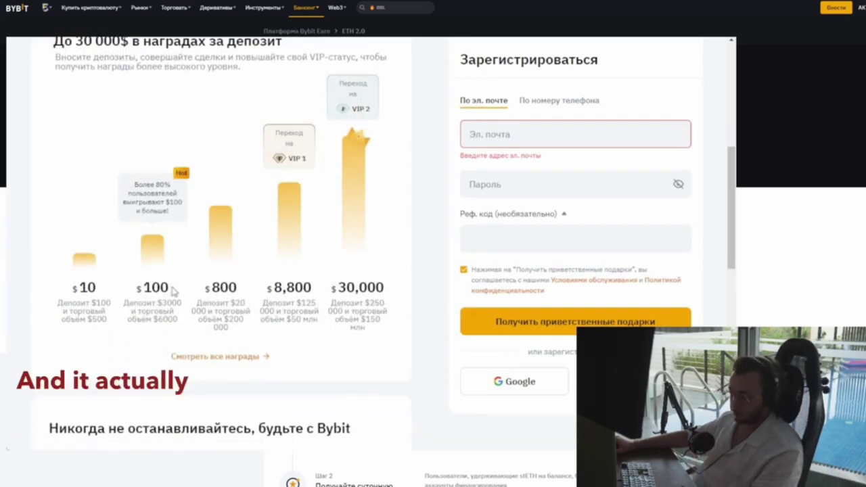
pyautogui.moveTo(171, 288); pyautogui.dragTo(128, 290)
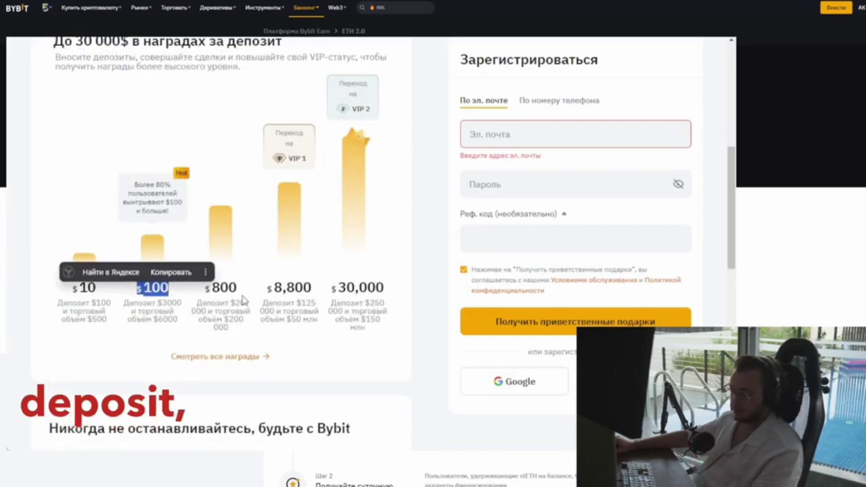
pyautogui.click(358, 302)
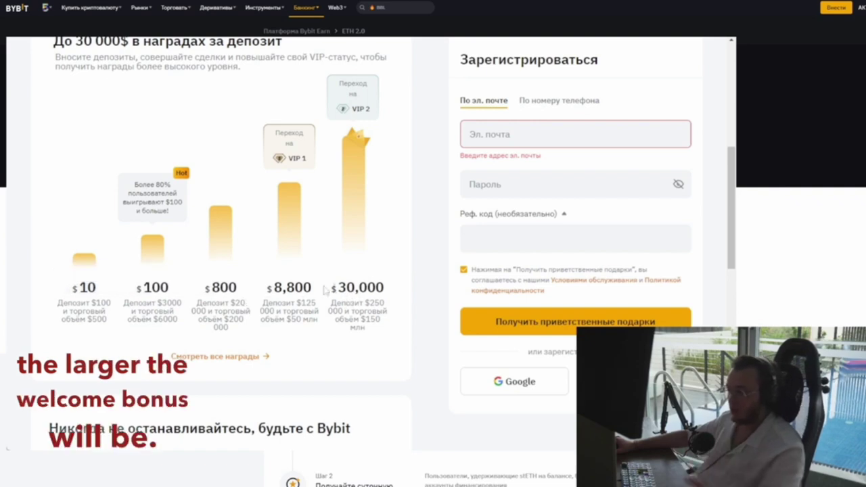
pyautogui.moveTo(137, 291); pyautogui.dragTo(203, 287)
pyautogui.click(170, 290)
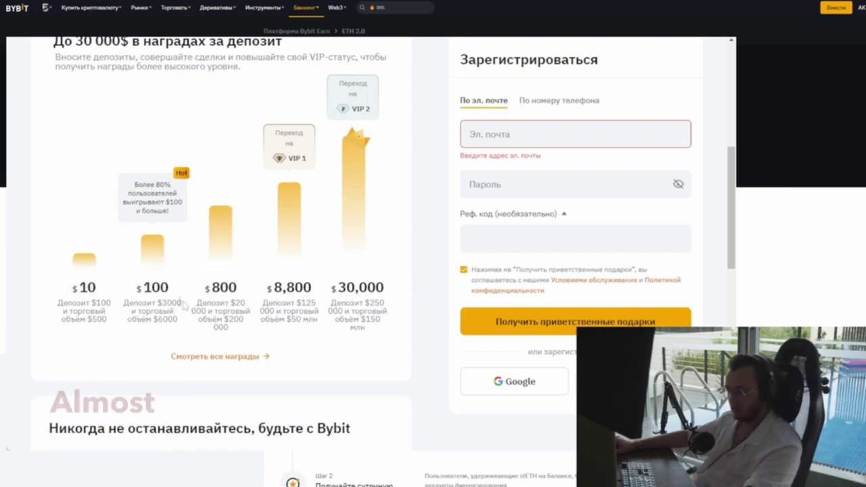
pyautogui.doubleClick(169, 290)
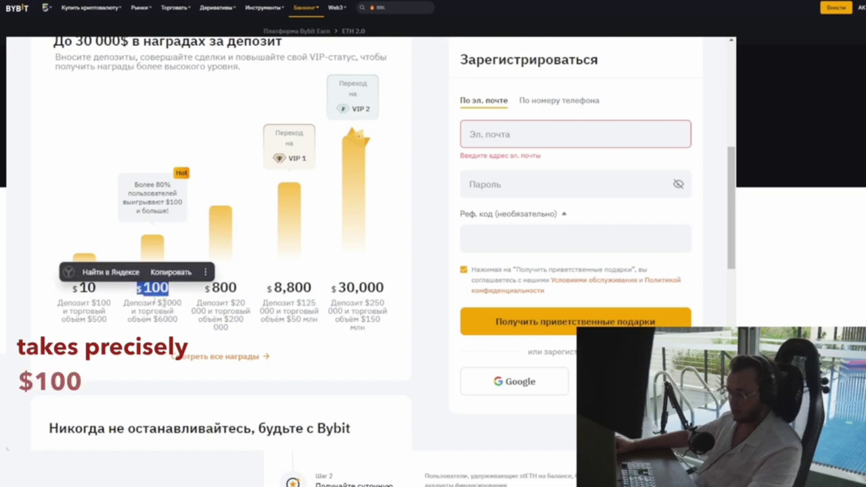
pyautogui.moveTo(157, 302); pyautogui.dragTo(181, 304)
pyautogui.click(193, 329)
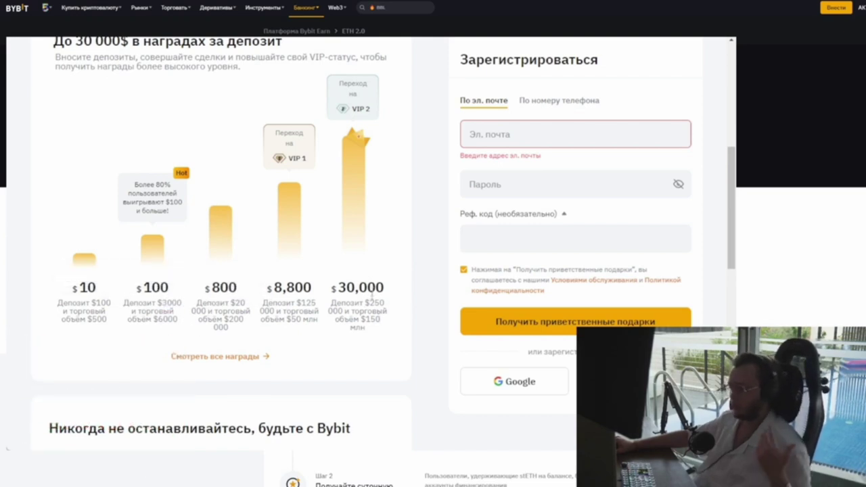
# Check the $30,000 top tier requiring a $250,000 deposit, then open the full rewards table.
pyautogui.moveTo(365, 303); pyautogui.dragTo(345, 312)
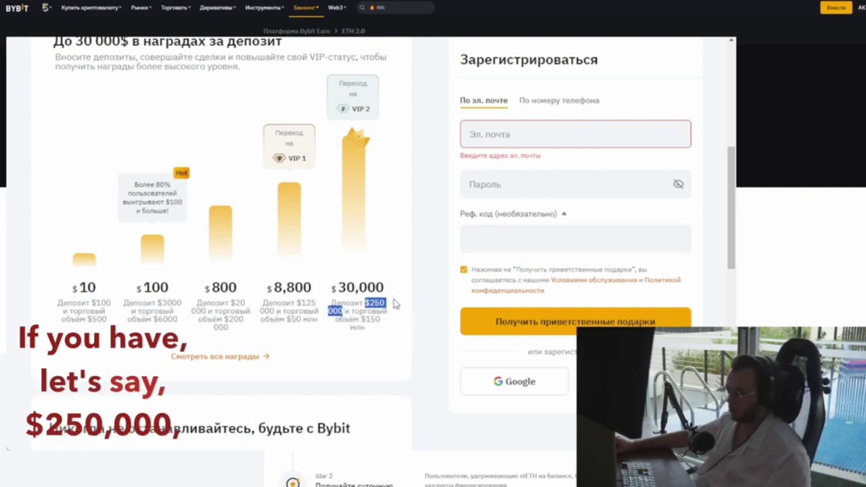
pyautogui.click(353, 308)
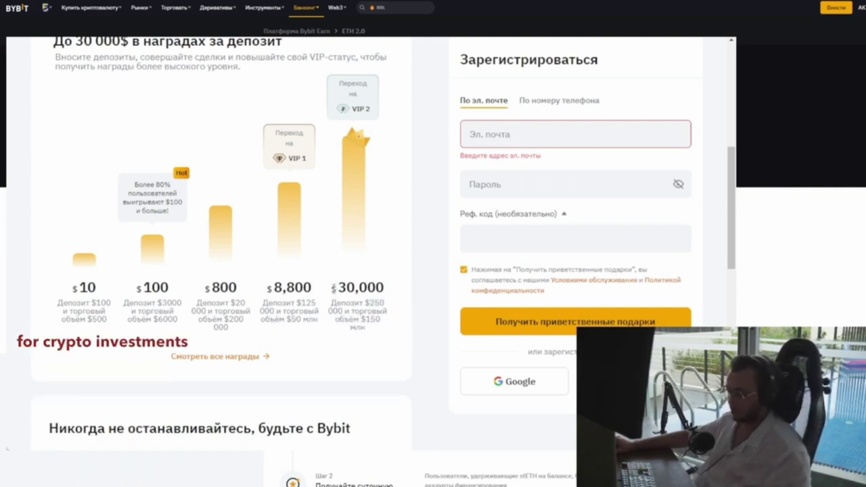
pyautogui.moveTo(333, 289); pyautogui.dragTo(385, 291)
pyautogui.click(358, 298)
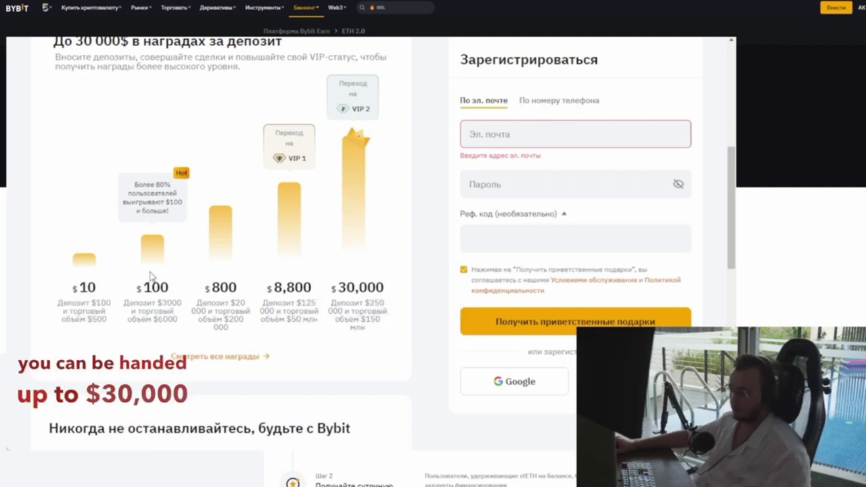
pyautogui.click(249, 353)
# Close the new-user deposit rewards pop-up, returning to the ETH 2.0 staking page.
pyautogui.moveTo(201, 279); pyautogui.dragTo(231, 281)
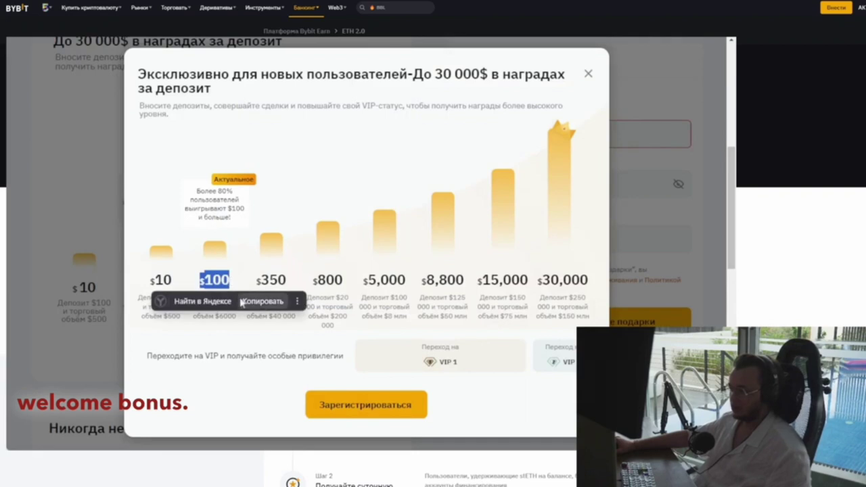
pyautogui.click(296, 253)
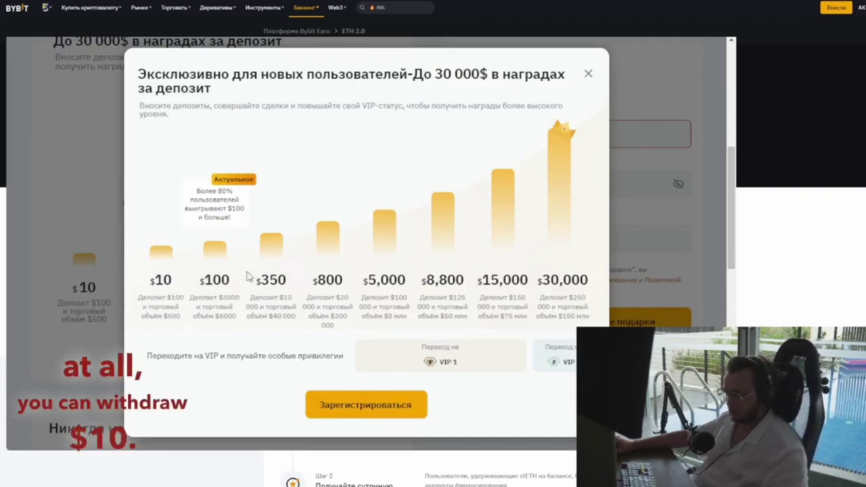
pyautogui.click(589, 75)
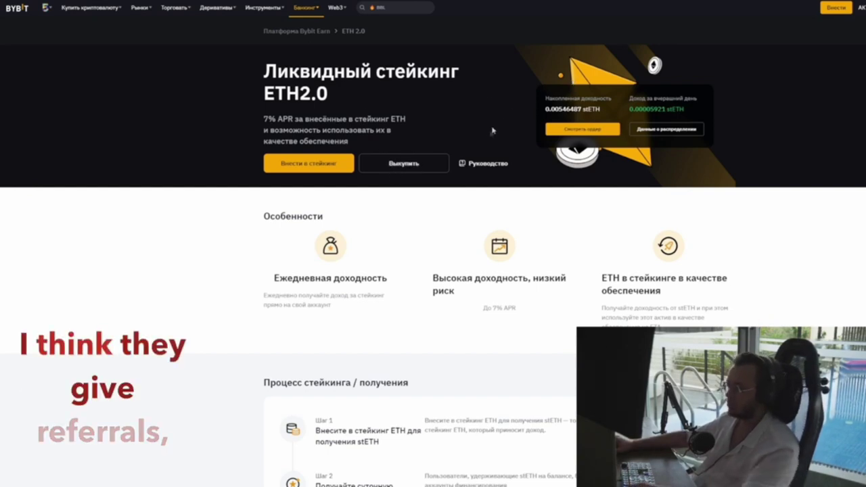
# Return to the Bybit Earn overview and show the BTC flexible savings tiered APR.
pyautogui.click(306, 32)
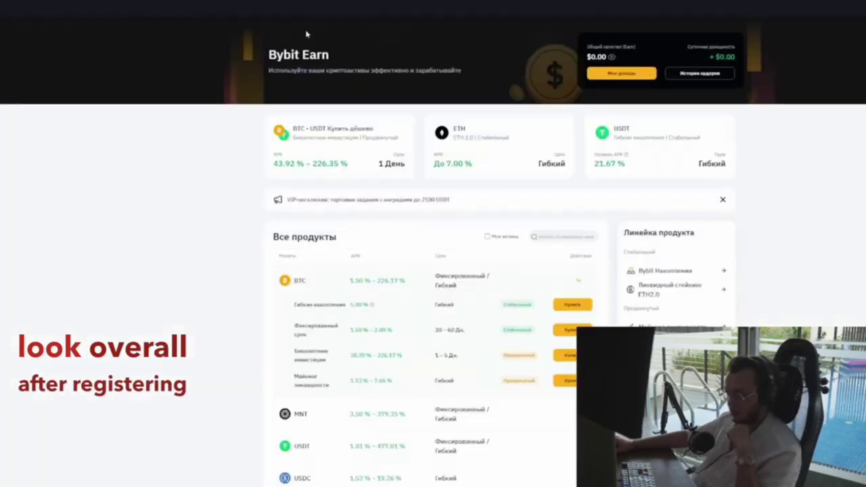
pyautogui.scroll(-3, 301, 82)
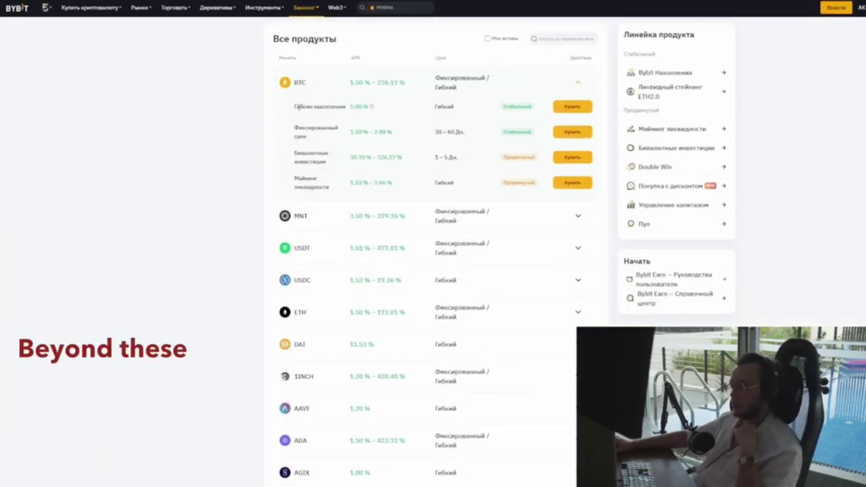
pyautogui.moveTo(296, 107); pyautogui.dragTo(347, 115)
pyautogui.click(345, 114)
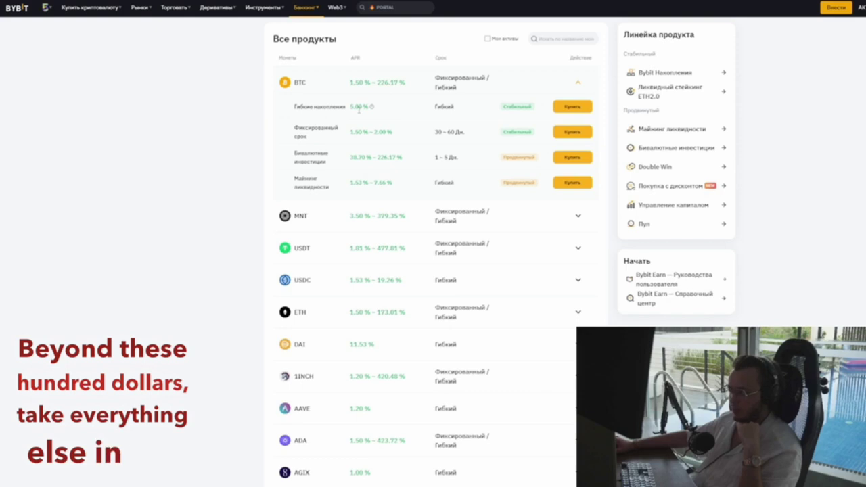
pyautogui.moveTo(372, 108)
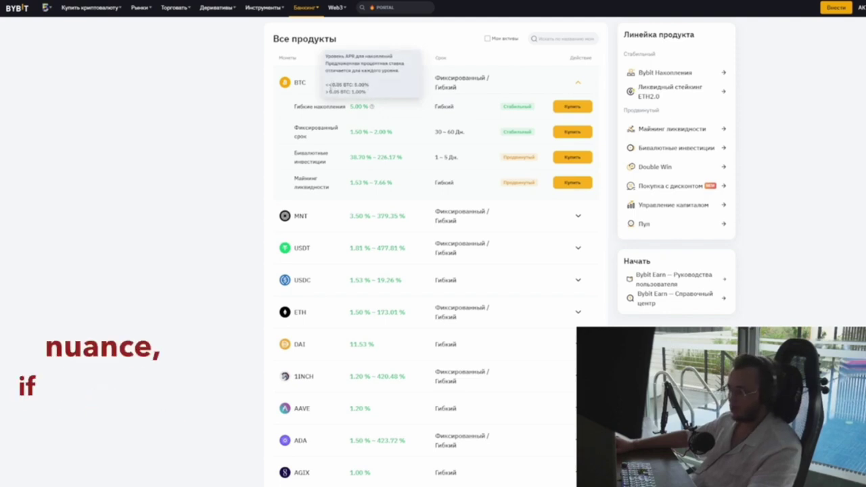
# Highlight the 5.00% rate up to 0.05 BTC and the 1.00% rate above it.
pyautogui.moveTo(339, 92); pyautogui.dragTo(370, 94)
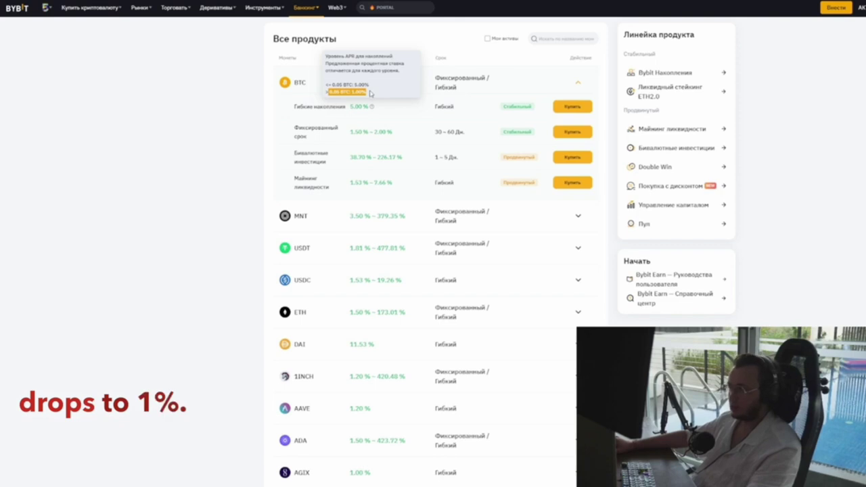
pyautogui.click(357, 85)
pyautogui.moveTo(368, 84); pyautogui.dragTo(331, 85)
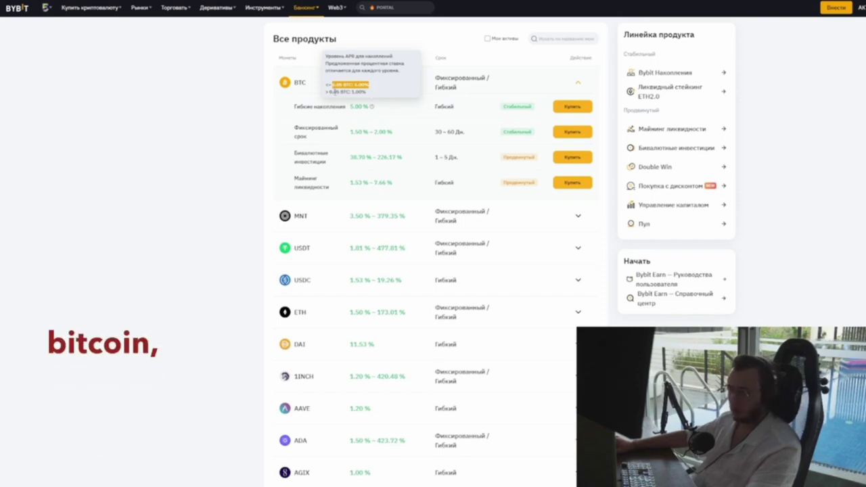
pyautogui.moveTo(371, 93); pyautogui.dragTo(351, 92)
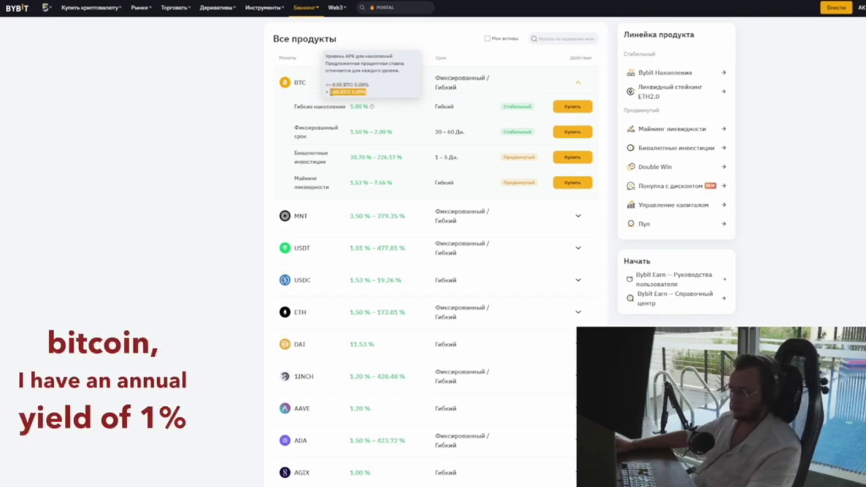
pyautogui.moveTo(369, 85); pyautogui.dragTo(332, 85)
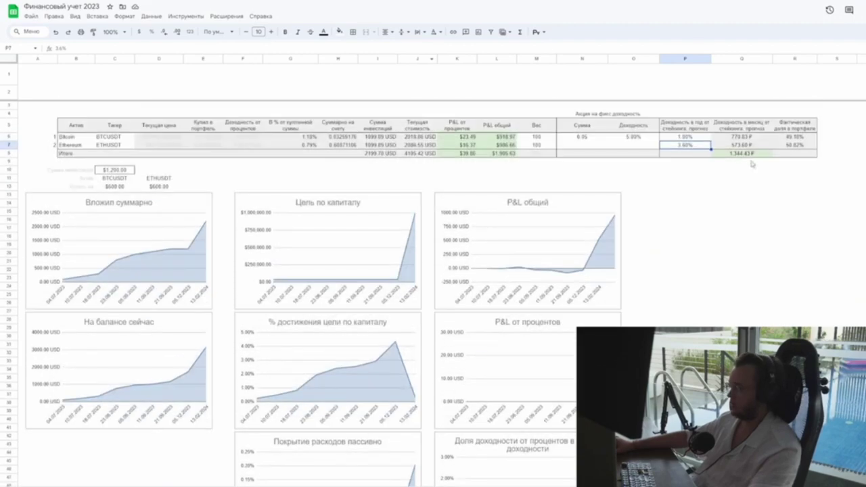
pyautogui.click(743, 153)
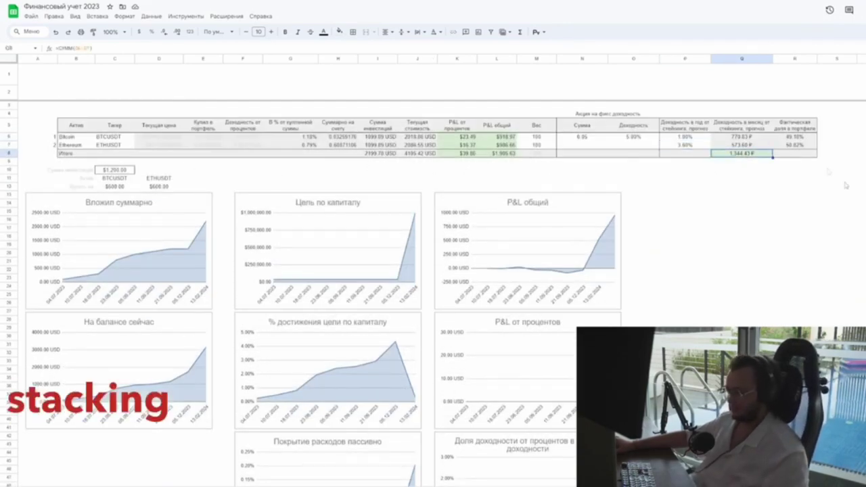
pyautogui.moveTo(456, 126); pyautogui.dragTo(457, 153)
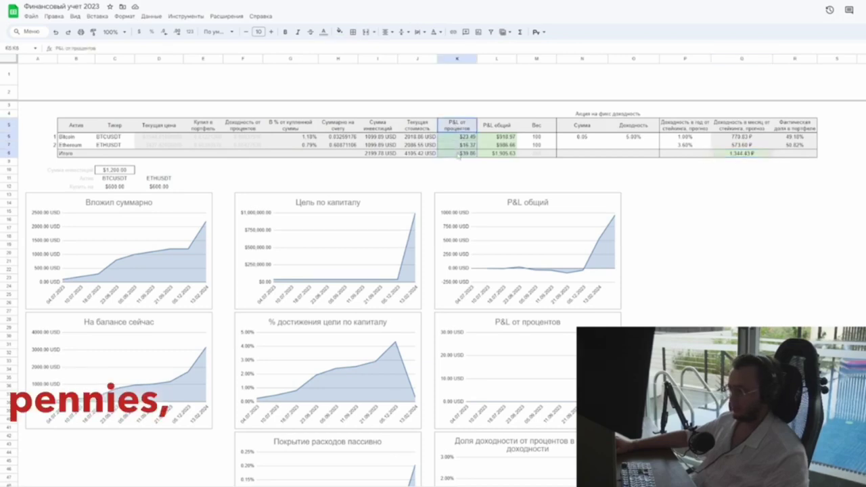
pyautogui.click(741, 155)
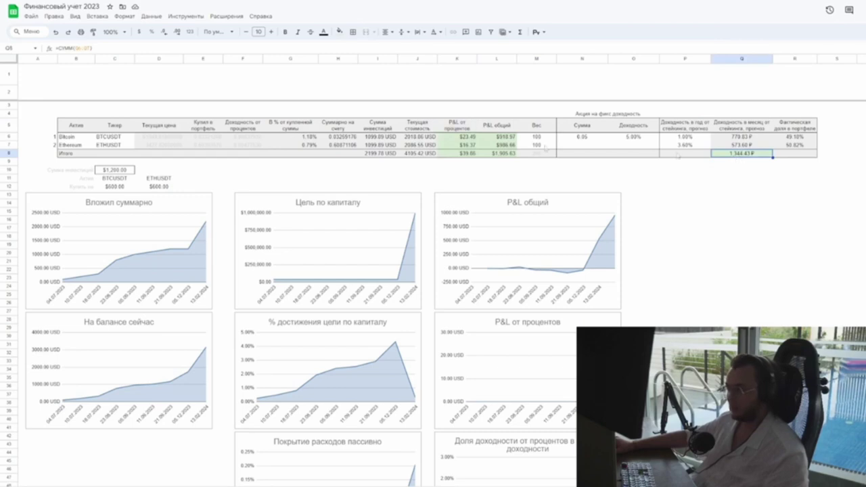
pyautogui.click(379, 154)
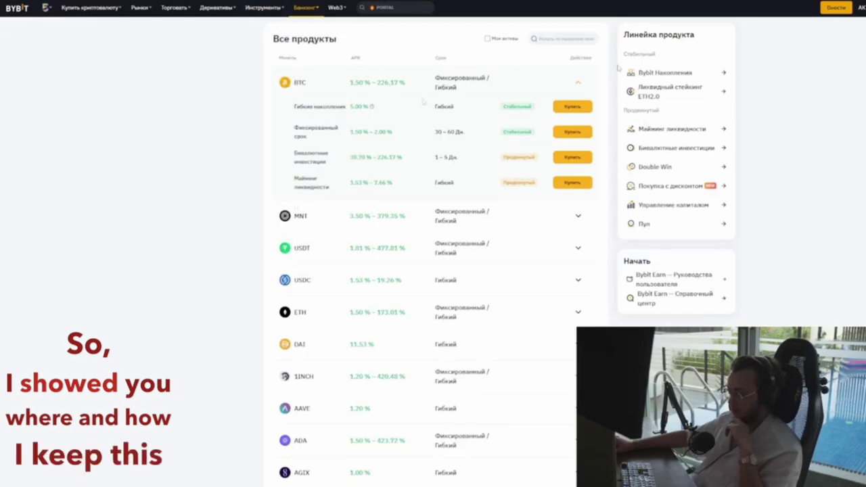
# Scroll up to the $2,018.48 Earn total, then switch to the spreadsheet and BTCUSDT chart.
pyautogui.scroll(3, 503, 32)
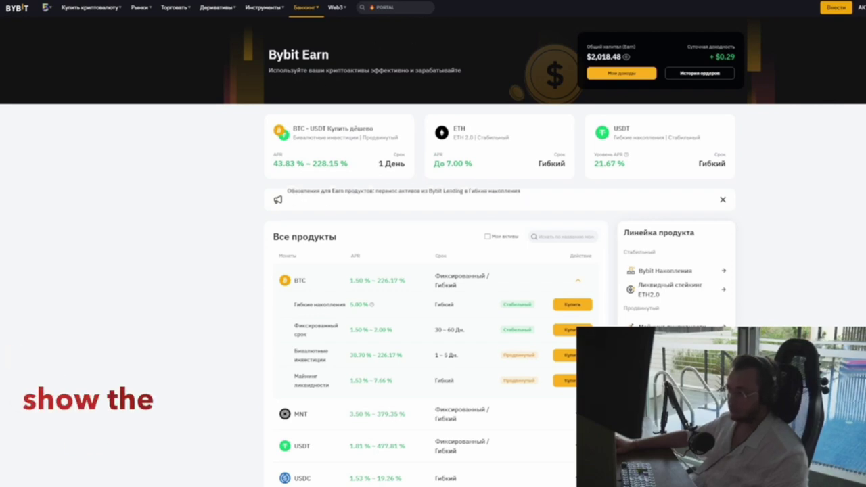
pyautogui.hotkey('ctrl', 'Tab')
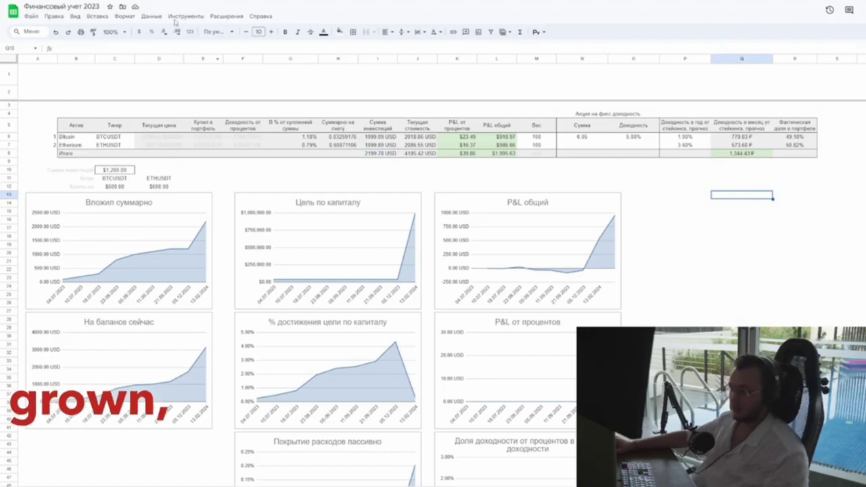
pyautogui.hotkey('alt', 'Tab')
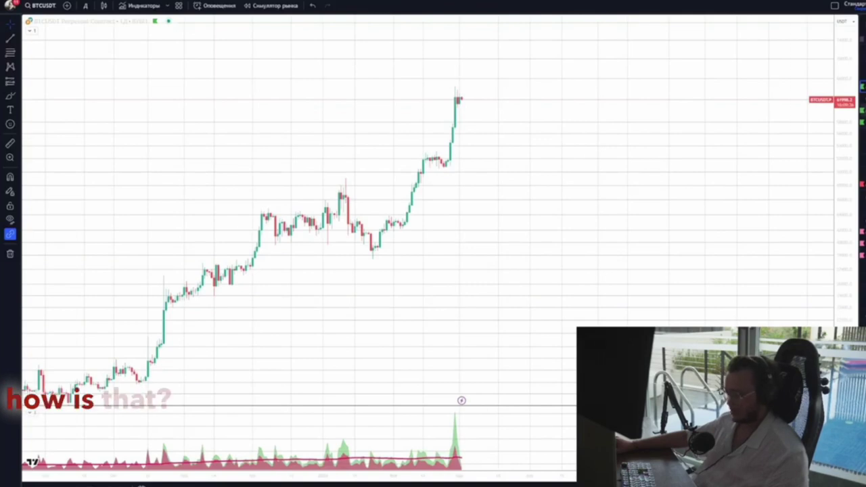
pyautogui.moveTo(518, 203)
pyautogui.mouseDown()
pyautogui.moveTo(543, 171)
pyautogui.moveTo(520, 196)
pyautogui.mouseUp()
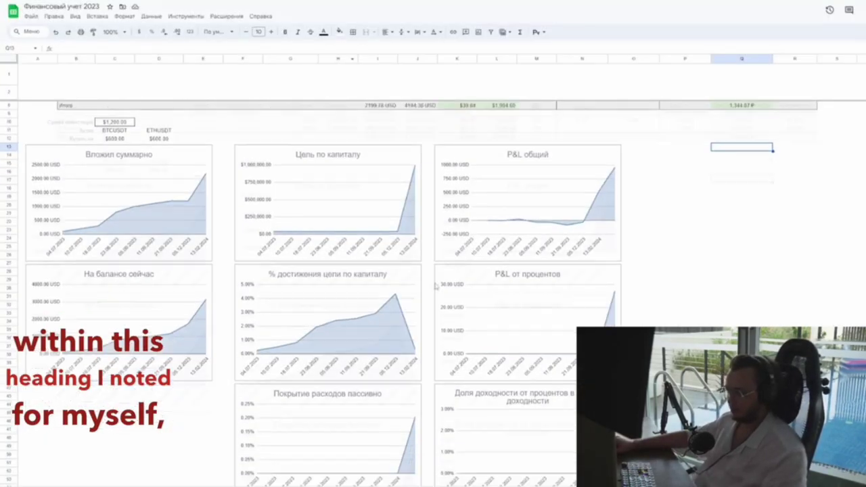
pyautogui.scroll(-5, 611, 269)
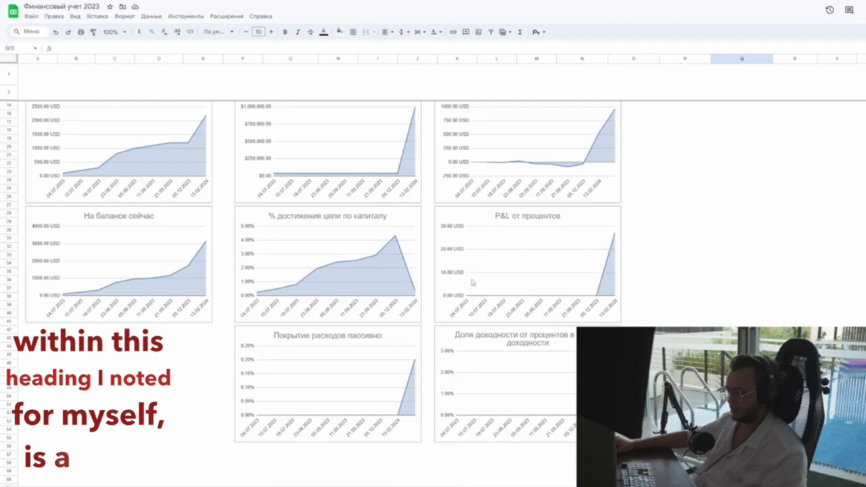
pyautogui.scroll(1, 631, 236)
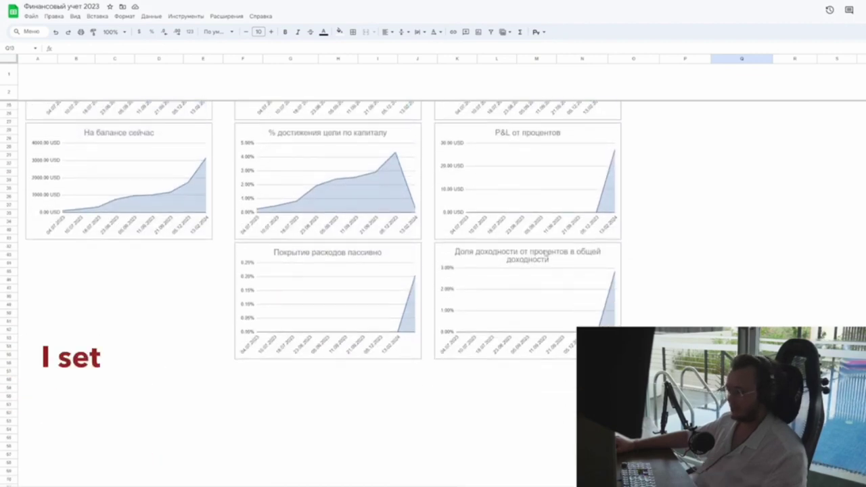
pyautogui.scroll(-1, 545, 253)
pyautogui.click(338, 310)
pyautogui.click(530, 296)
pyautogui.scroll(4, 538, 304)
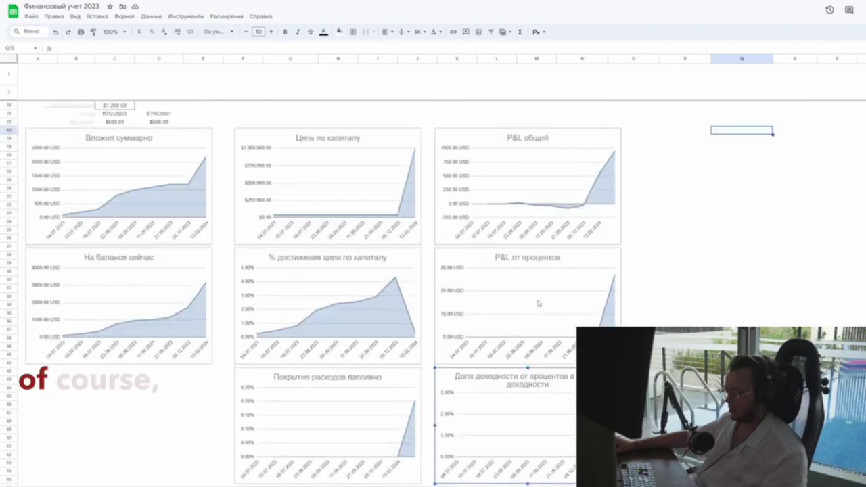
pyautogui.click(370, 208)
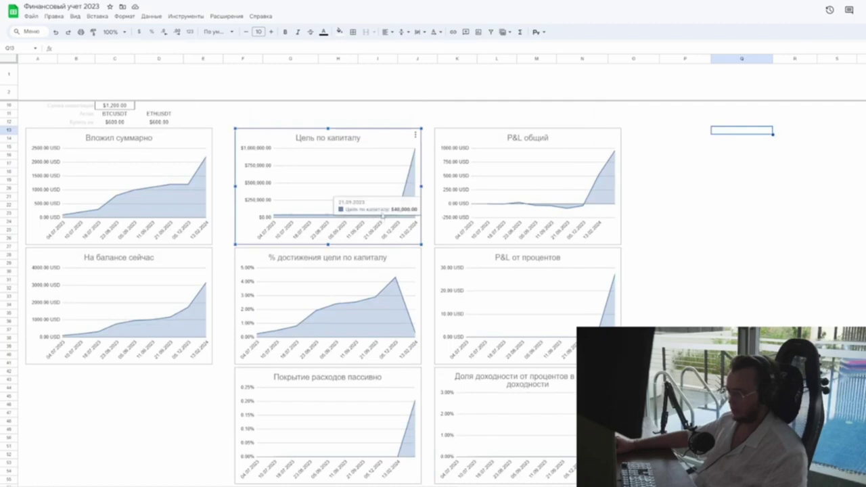
pyautogui.moveTo(416, 154)
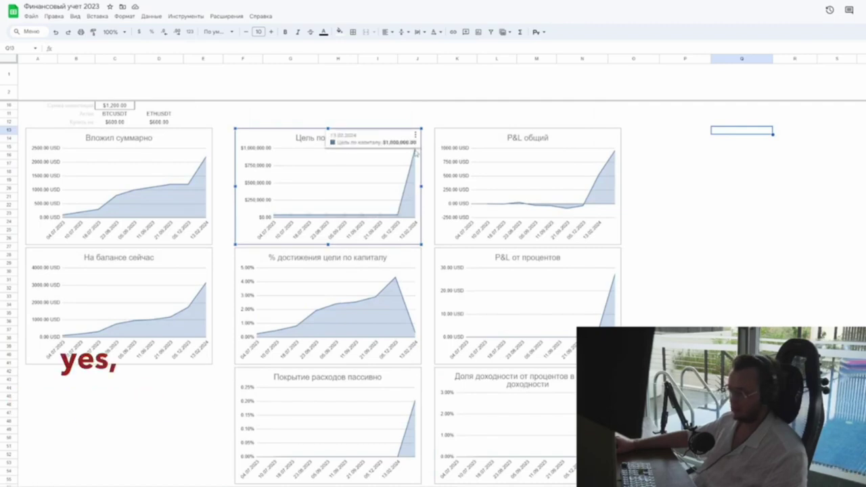
pyautogui.scroll(2, 416, 155)
pyautogui.moveTo(414, 218)
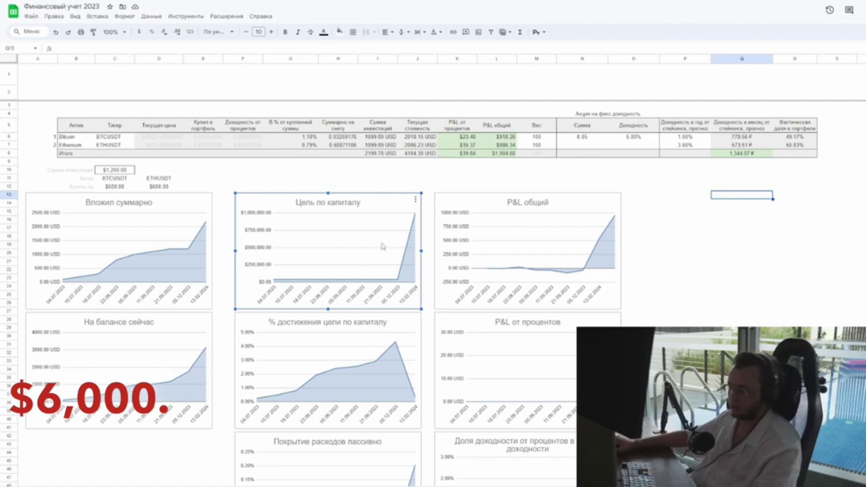
pyautogui.click(458, 180)
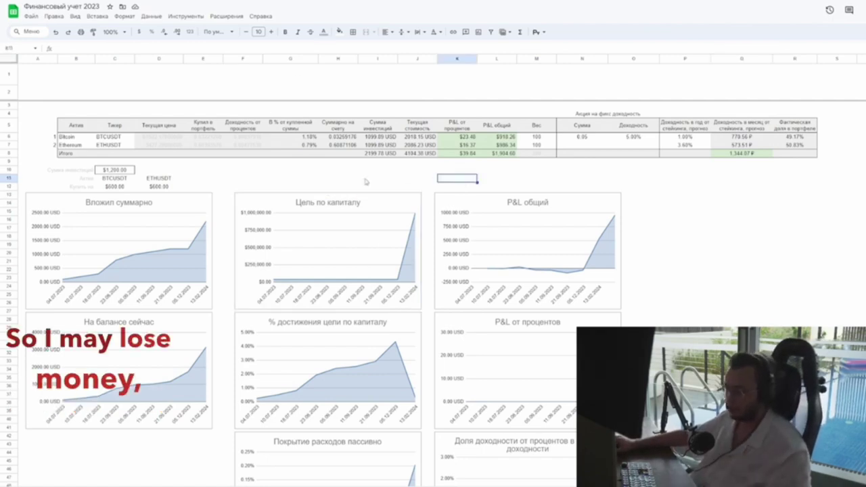
pyautogui.click(419, 205)
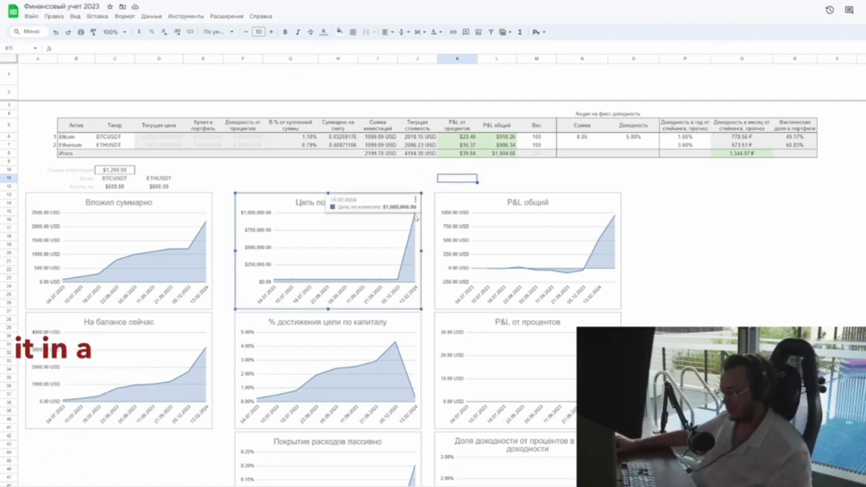
pyautogui.moveTo(416, 218)
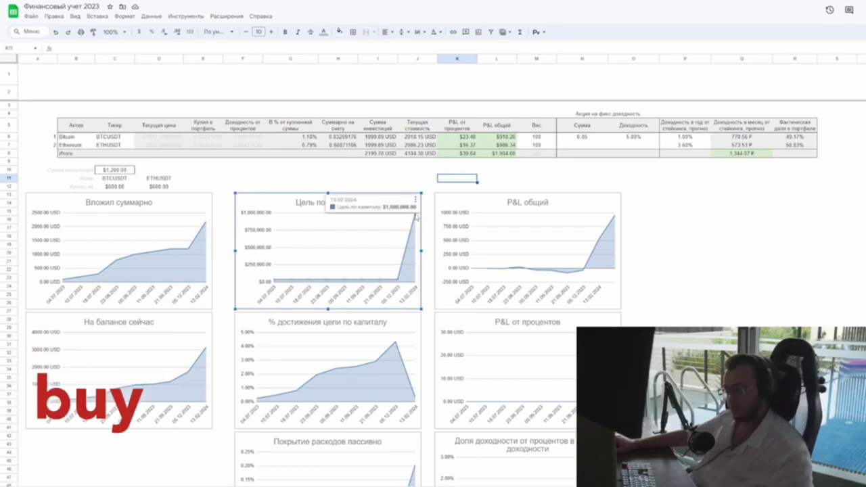
pyautogui.scroll(-6, 416, 218)
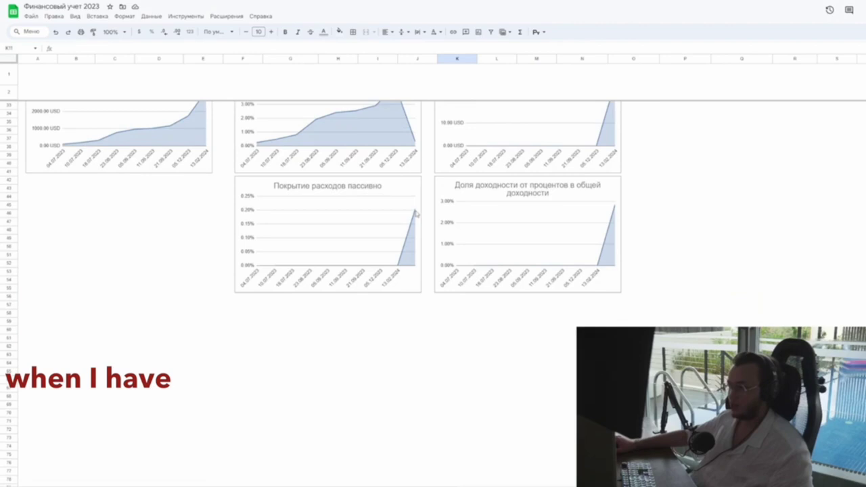
pyautogui.click(511, 195)
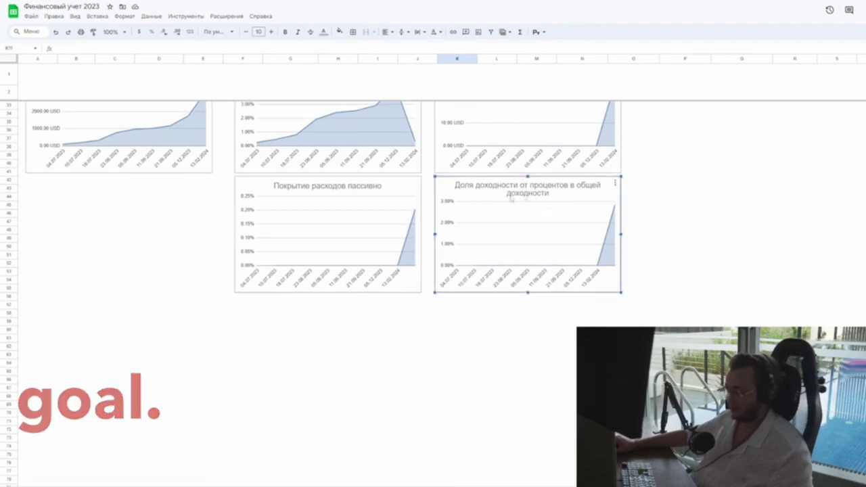
pyautogui.click(357, 194)
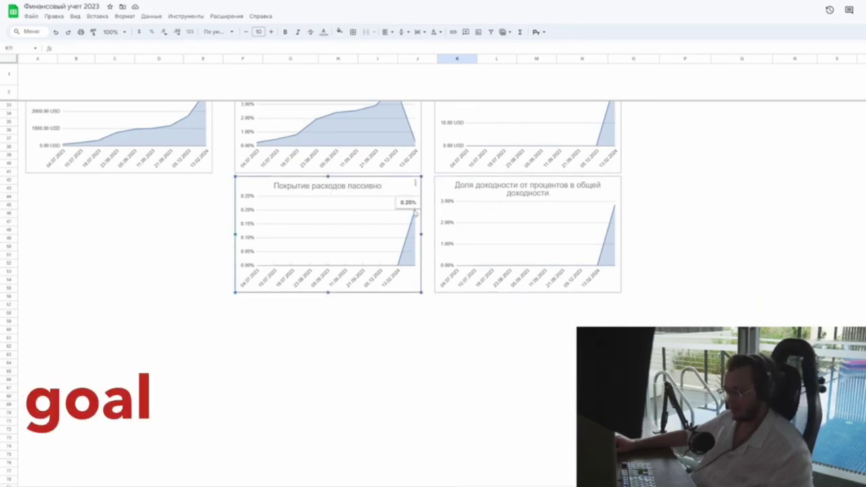
pyautogui.scroll(1, 415, 214)
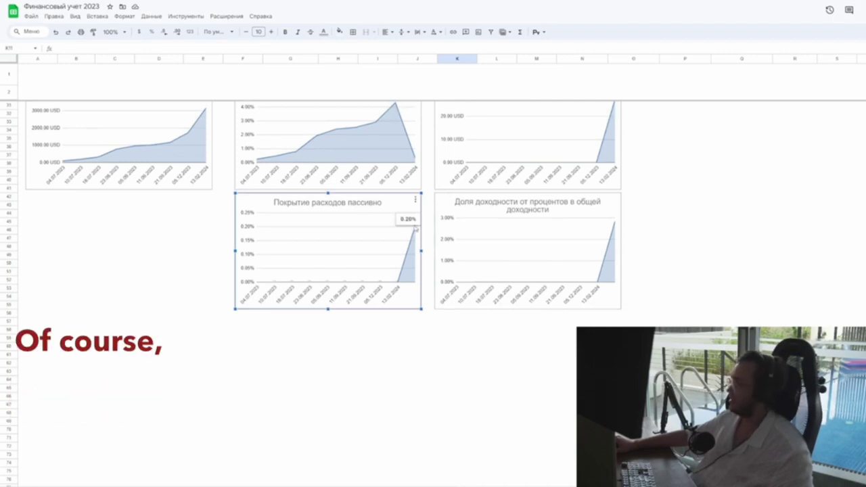
pyautogui.scroll(5, 415, 230)
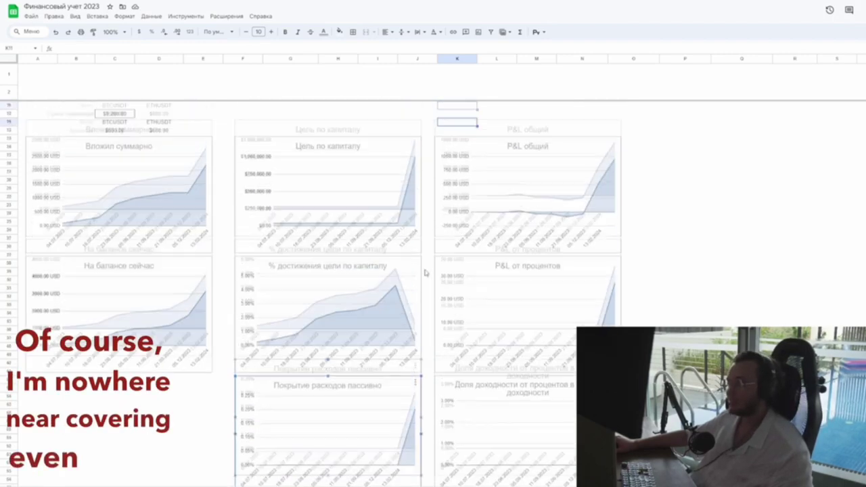
pyautogui.click(409, 191)
pyautogui.moveTo(415, 189)
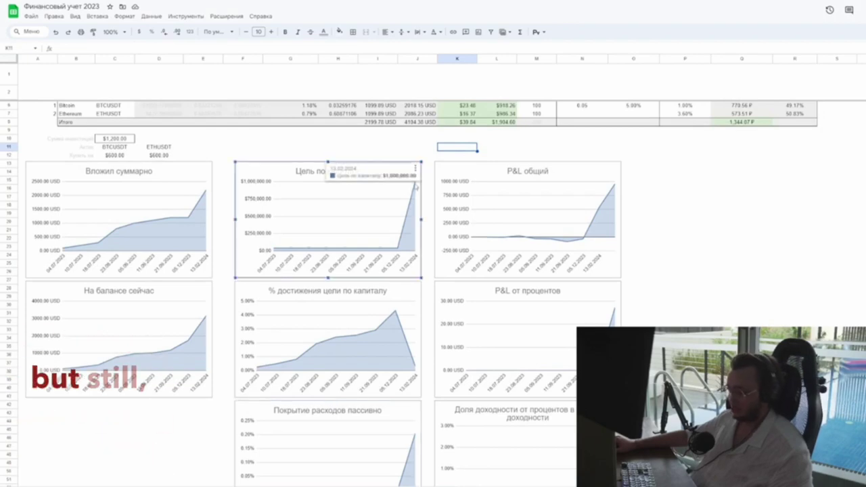
pyautogui.scroll(1, 416, 187)
pyautogui.click(743, 153)
pyautogui.click(685, 245)
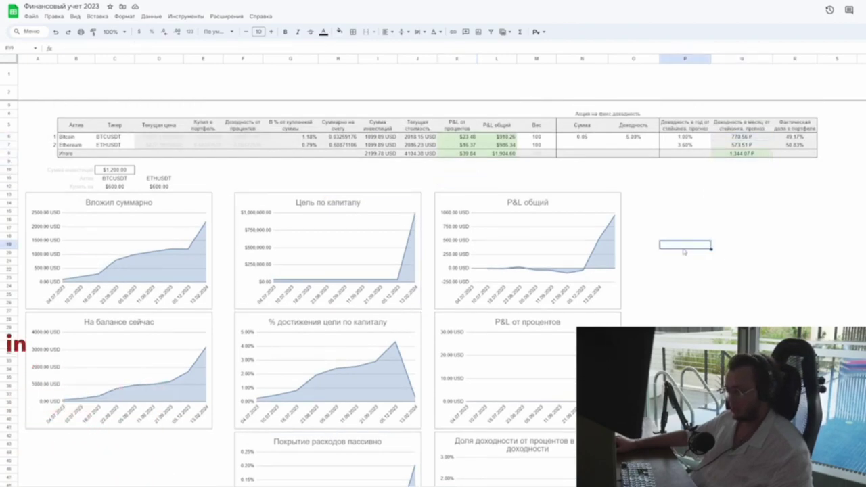
pyautogui.click(389, 224)
pyautogui.scroll(-4, 391, 228)
pyautogui.click(391, 228)
pyautogui.scroll(-2, 397, 257)
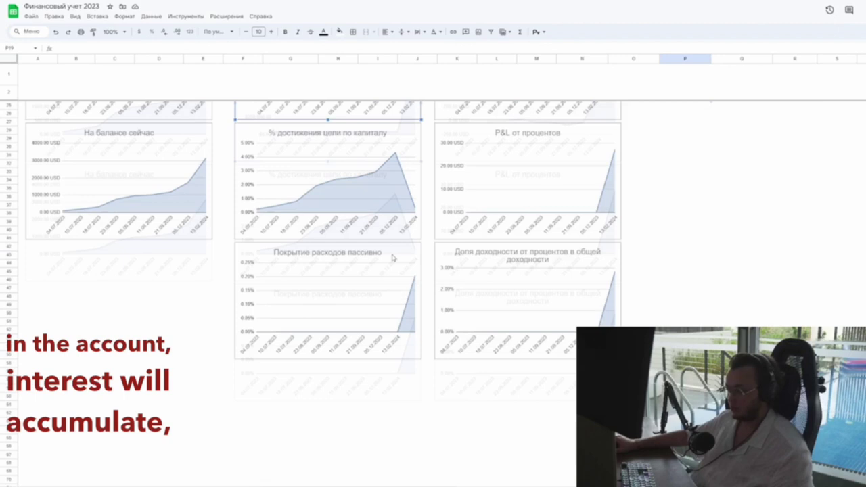
pyautogui.click(412, 255)
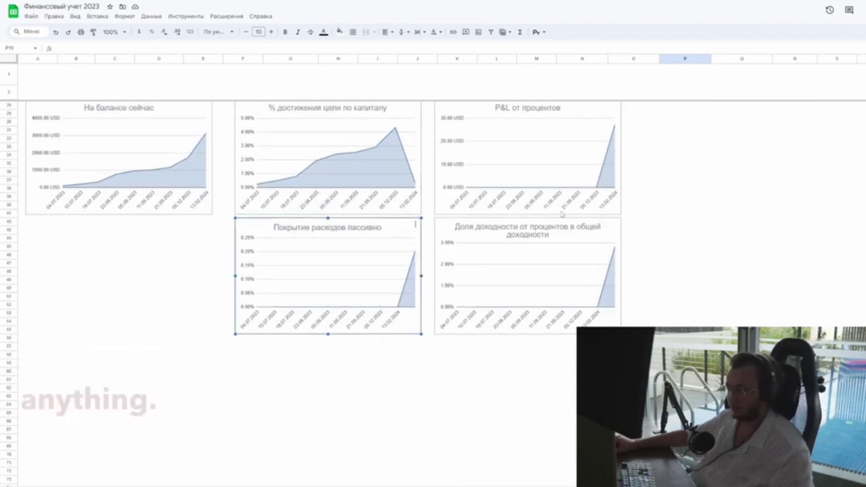
pyautogui.scroll(4, 588, 251)
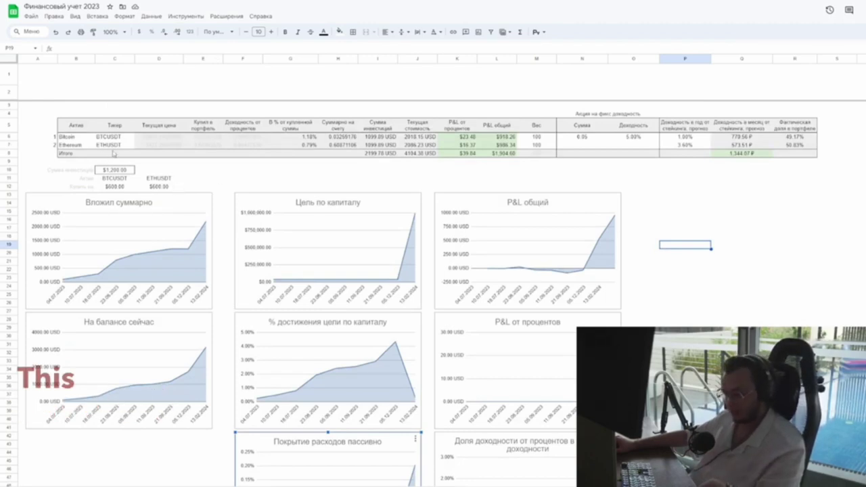
pyautogui.moveTo(95, 138); pyautogui.dragTo(93, 145)
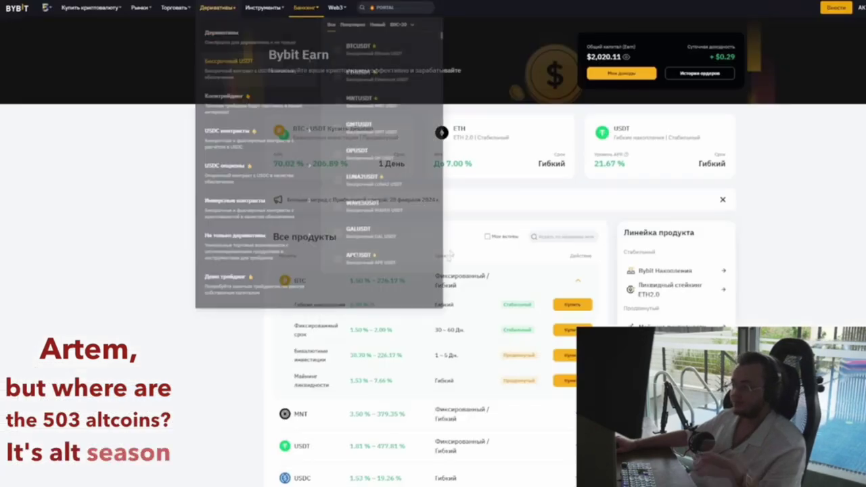
# Browse the Earn product list of coins and APR ranges, noting the $1,200.00 investment amount.
pyautogui.scroll(-2, 218, 274)
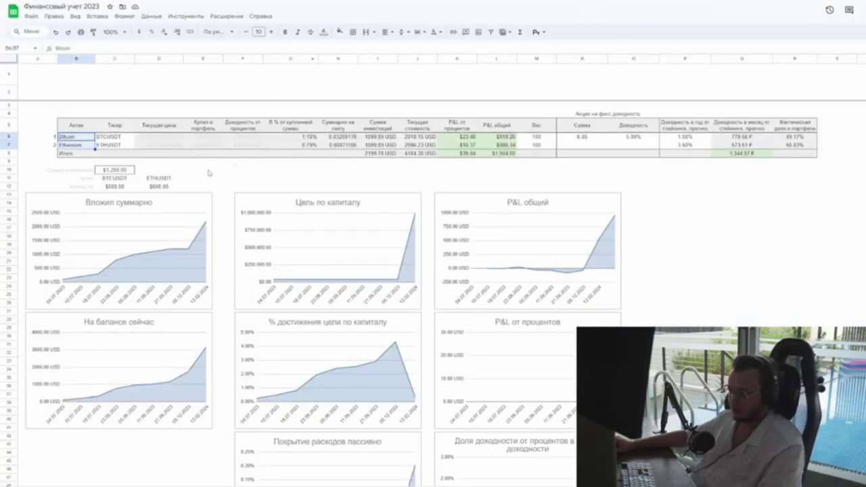
pyautogui.click(113, 171)
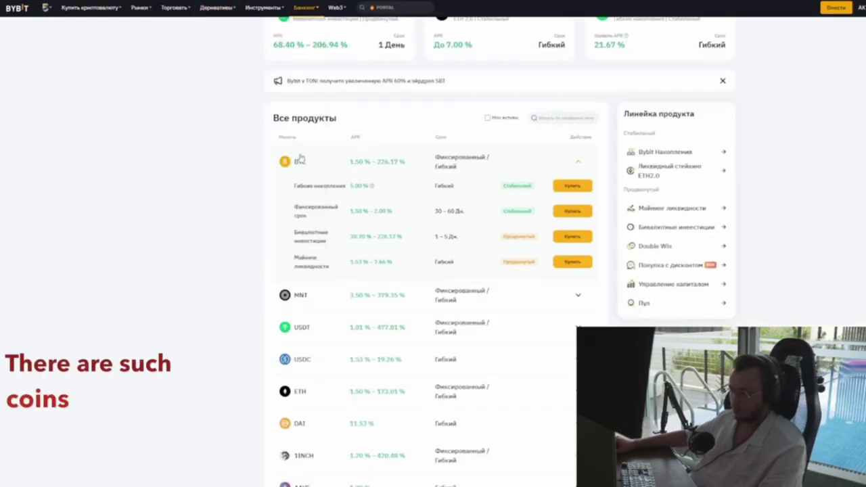
pyautogui.scroll(-3, 308, 166)
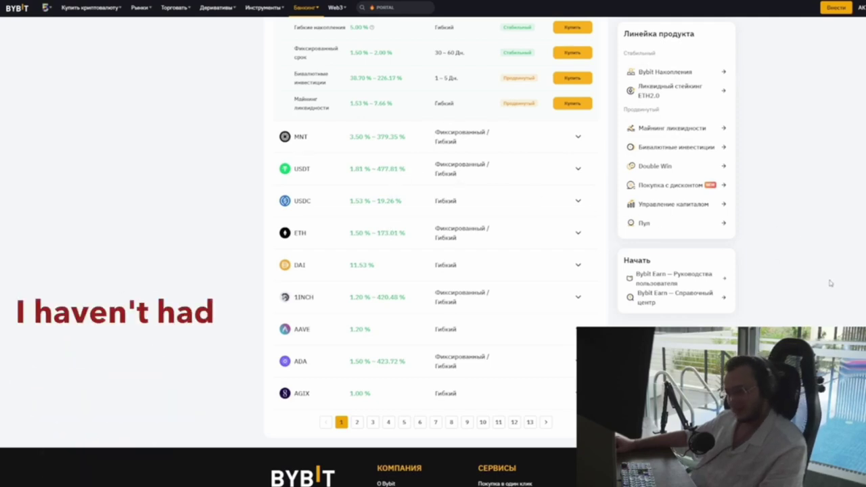
pyautogui.scroll(3, 831, 283)
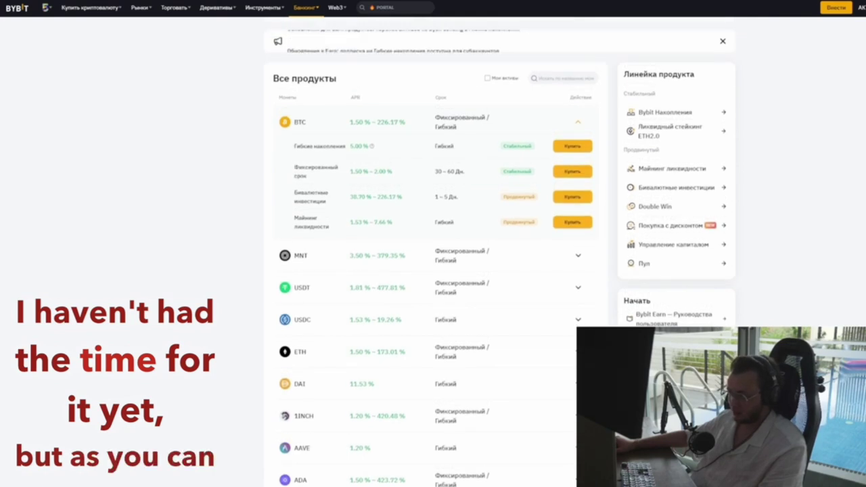
pyautogui.scroll(4, 187, 151)
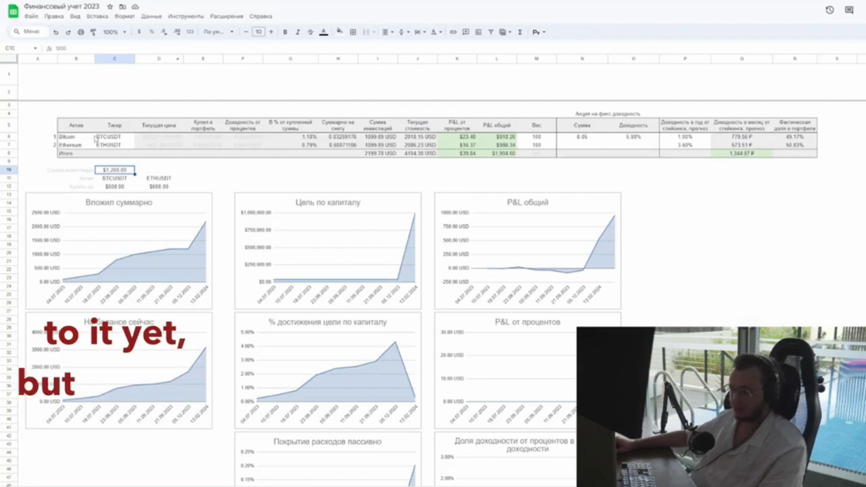
pyautogui.moveTo(76, 136); pyautogui.dragTo(108, 139)
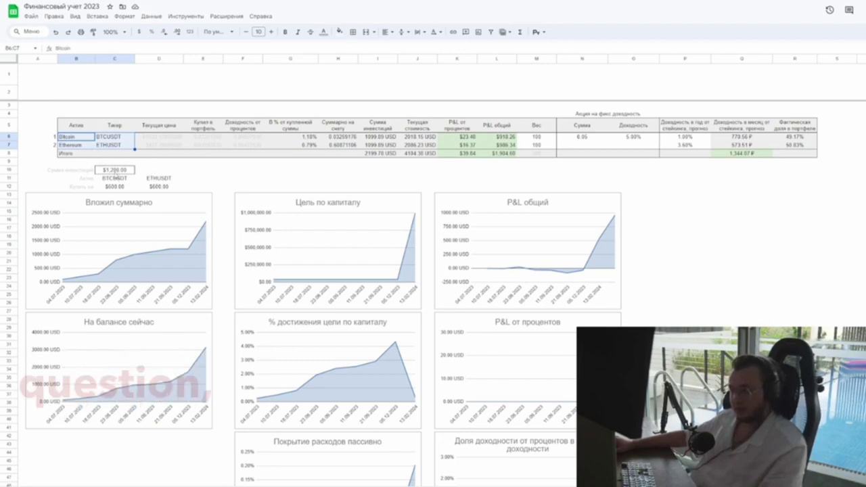
pyautogui.click(117, 172)
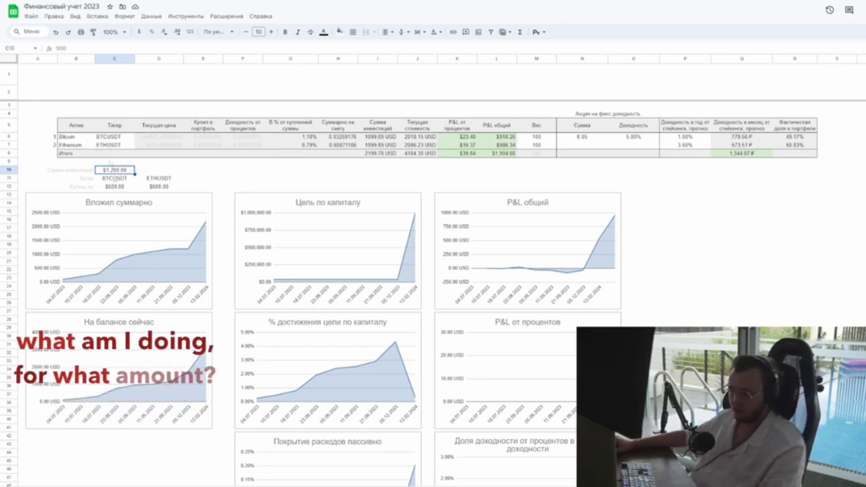
pyautogui.moveTo(110, 137); pyautogui.dragTo(73, 145)
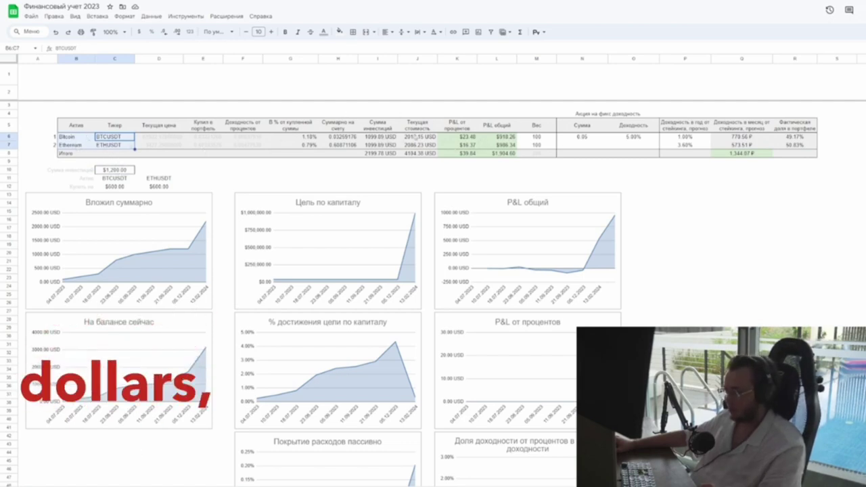
pyautogui.click(480, 138)
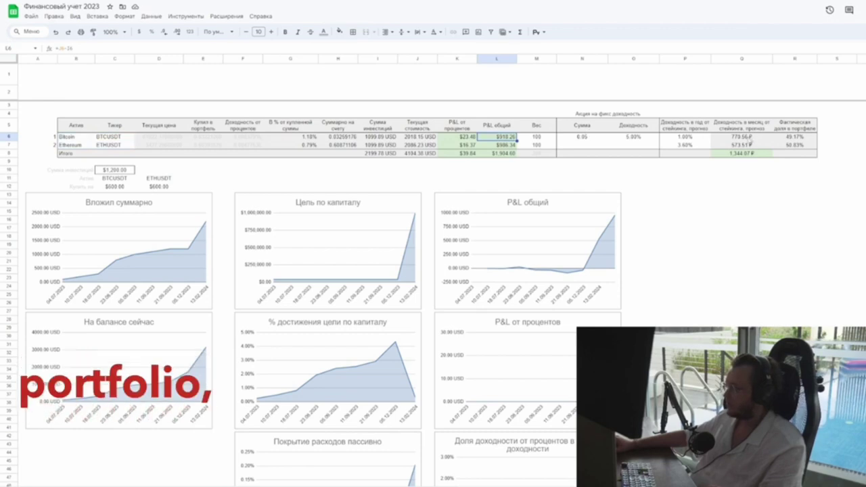
pyautogui.click(415, 137)
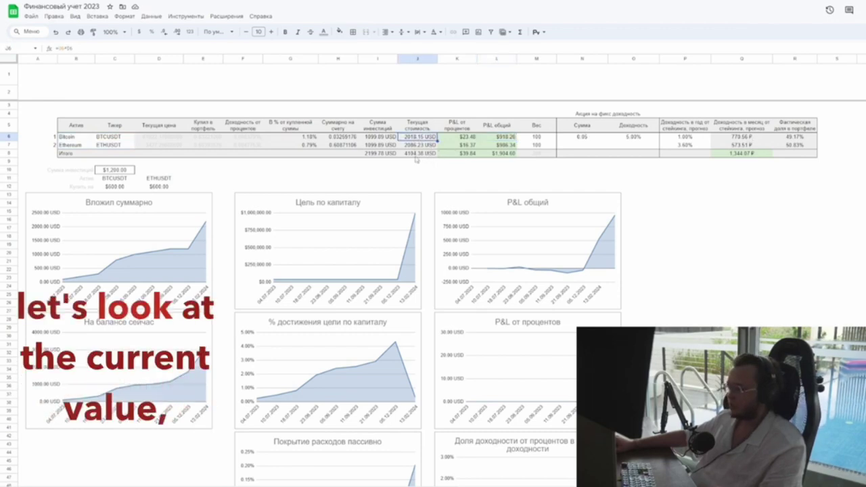
pyautogui.click(410, 154)
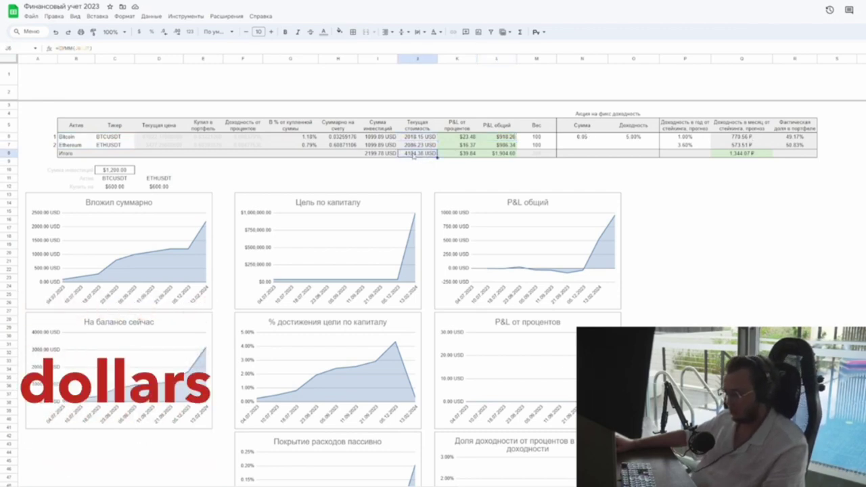
pyautogui.click(415, 145)
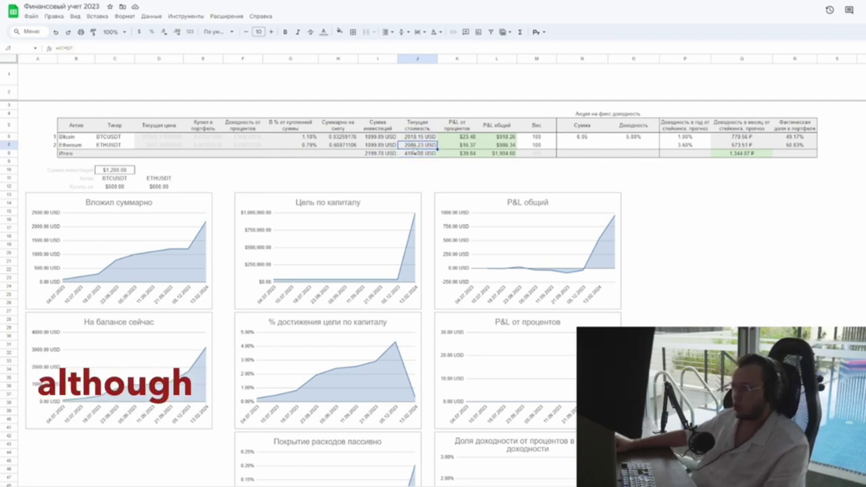
pyautogui.click(418, 137)
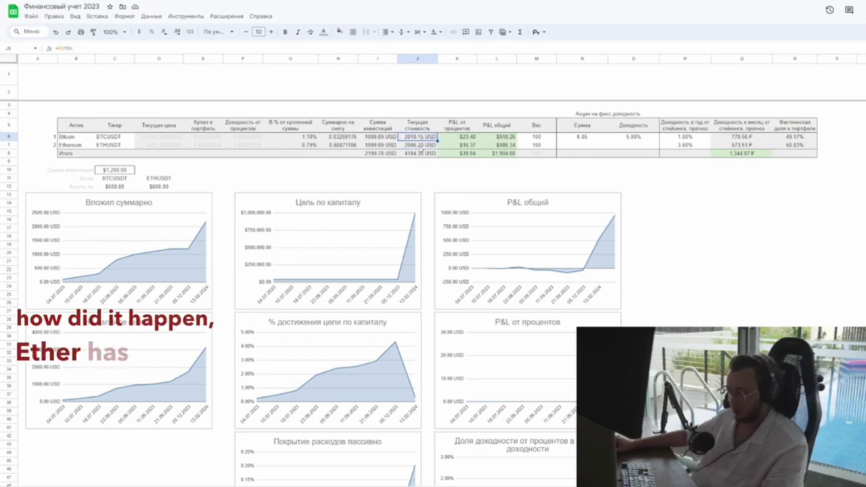
pyautogui.click(419, 146)
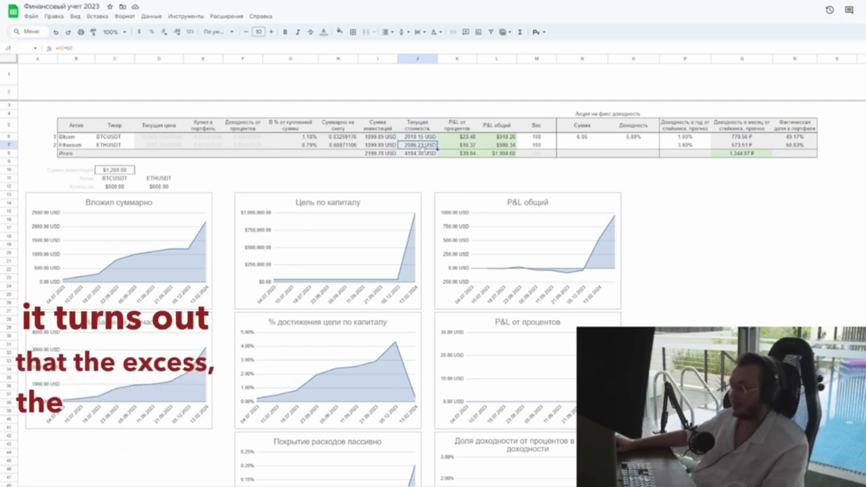
pyautogui.press('Up')
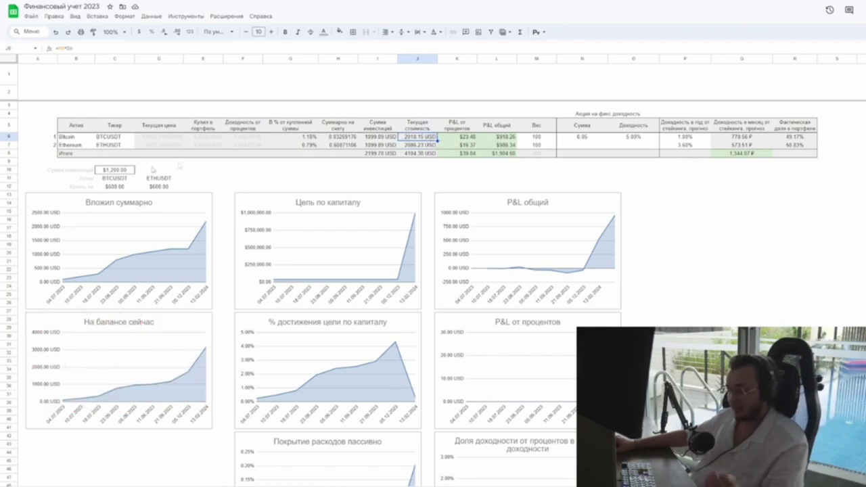
pyautogui.click(507, 170)
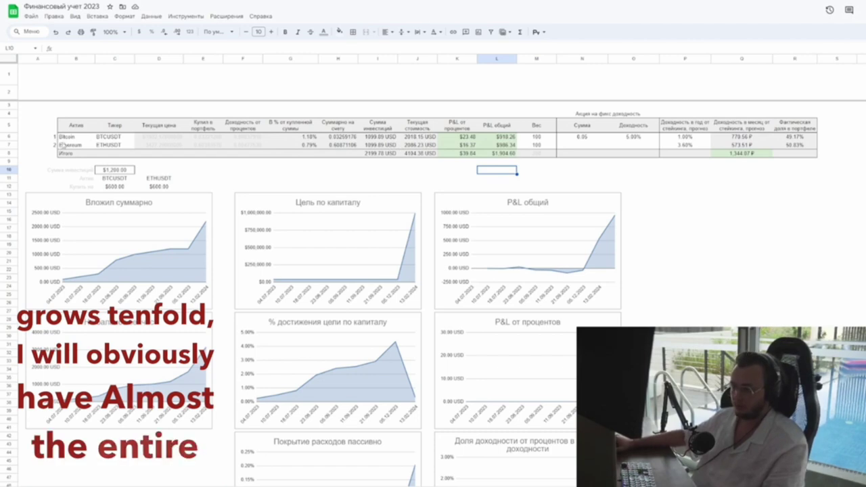
pyautogui.click(418, 145)
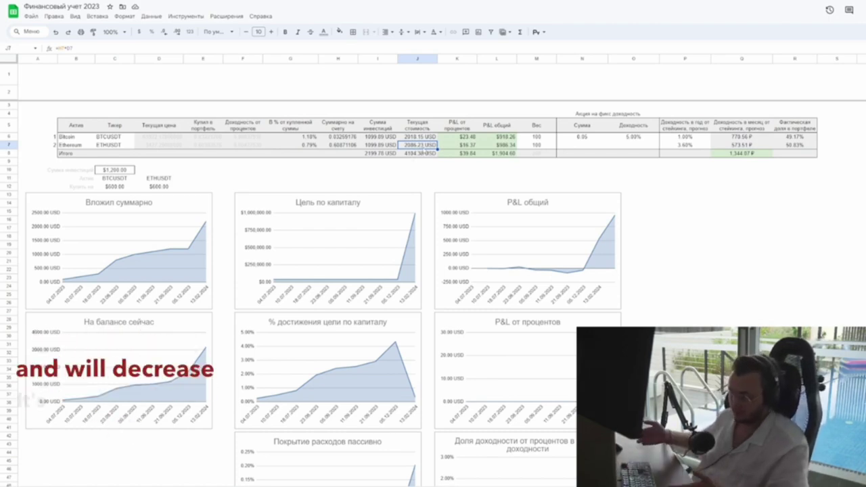
pyautogui.click(76, 137)
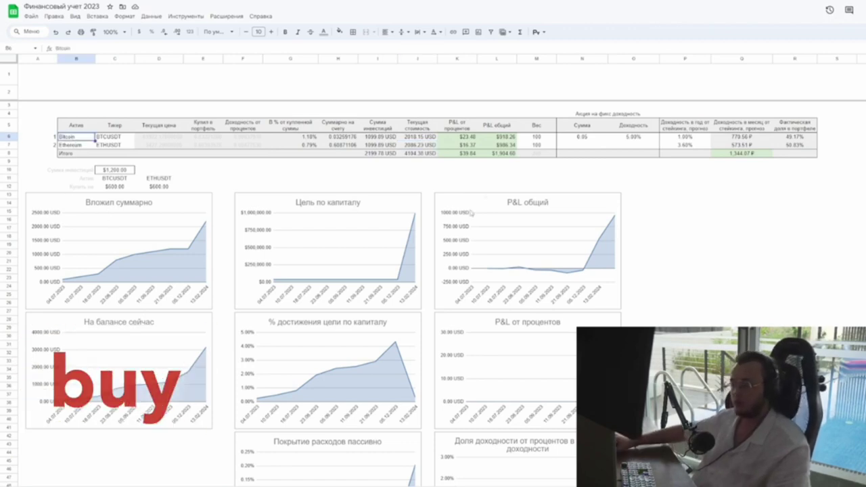
pyautogui.click(452, 173)
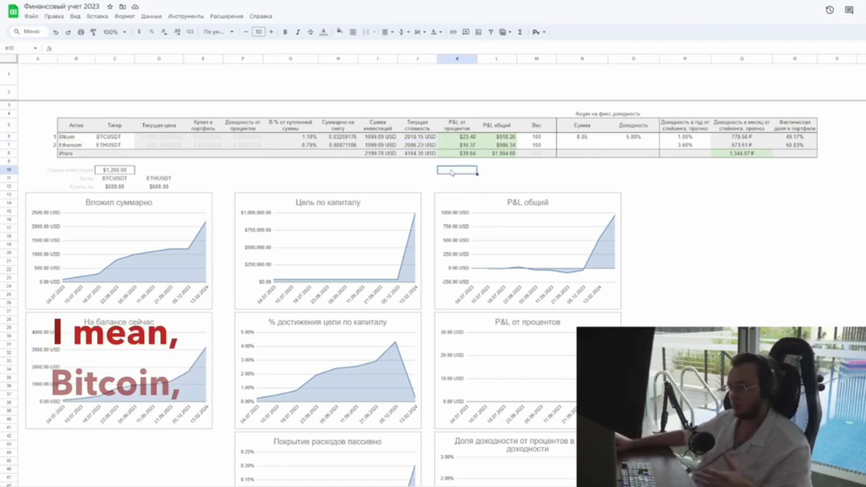
# Check the portfolio totals: 2199.78 USD invested, 4104.38 USD current value, and Bitcoin's value.
pyautogui.click(391, 155)
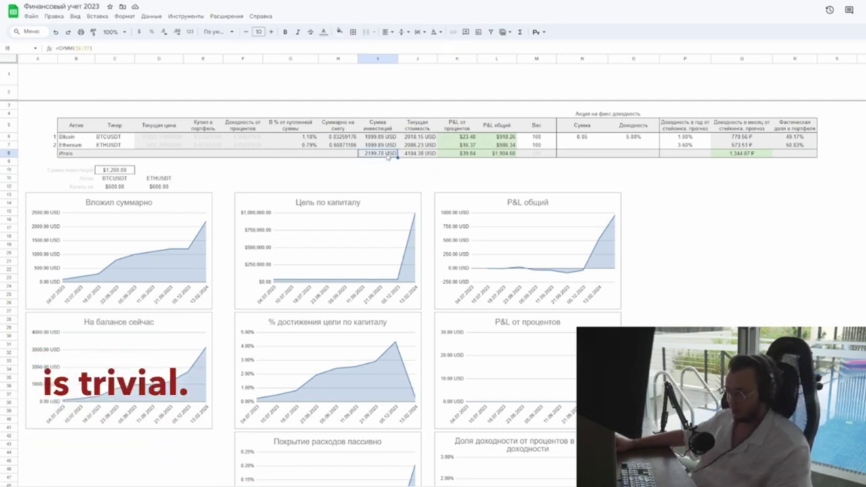
pyautogui.click(423, 154)
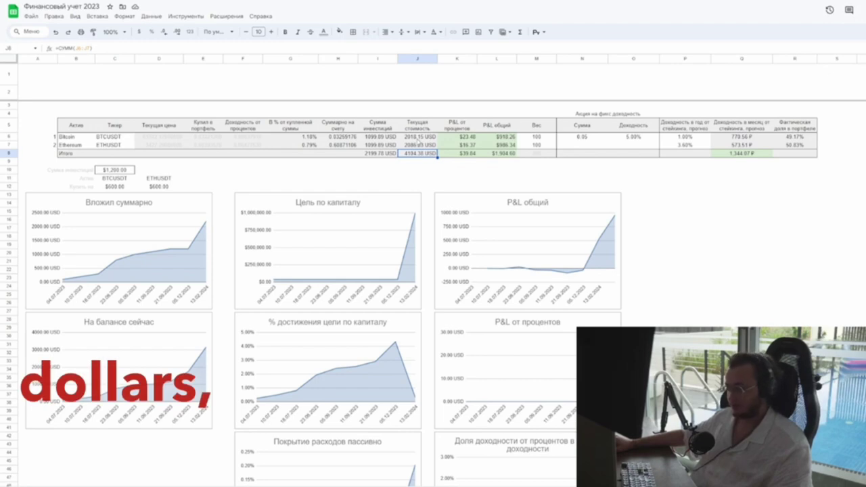
pyautogui.click(419, 138)
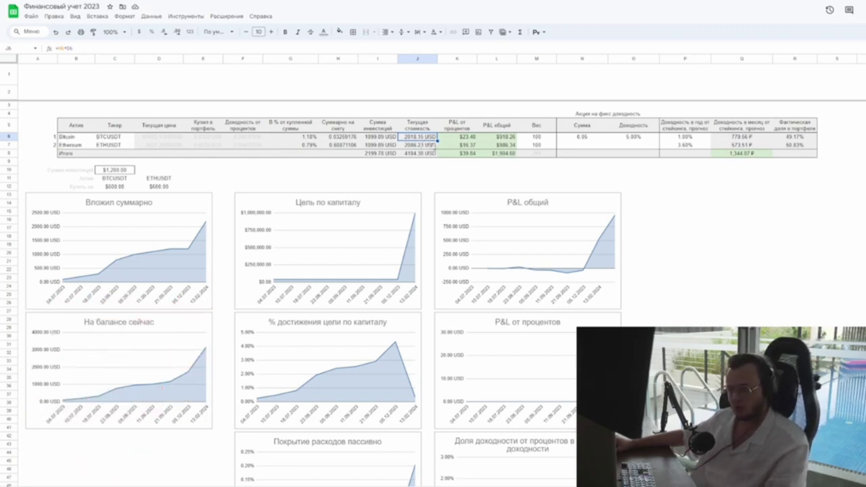
pyautogui.click(537, 180)
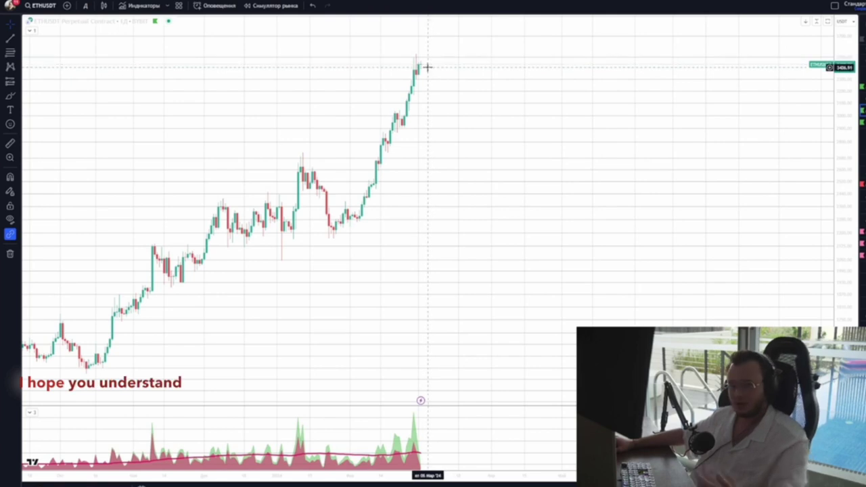
# Pan the ETHUSDT chart down, then scroll the spreadsheet back left to column A.
pyautogui.moveTo(437, 69); pyautogui.dragTo(438, 100)
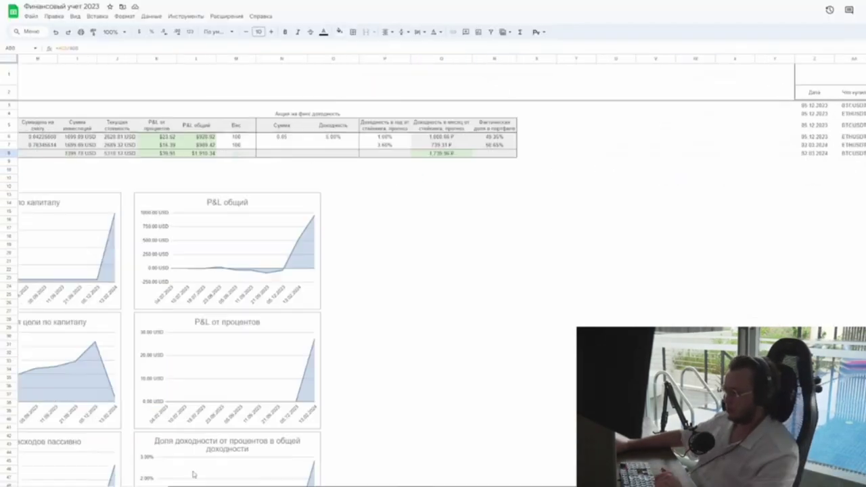
pyautogui.hscroll(-5, 193, 475)
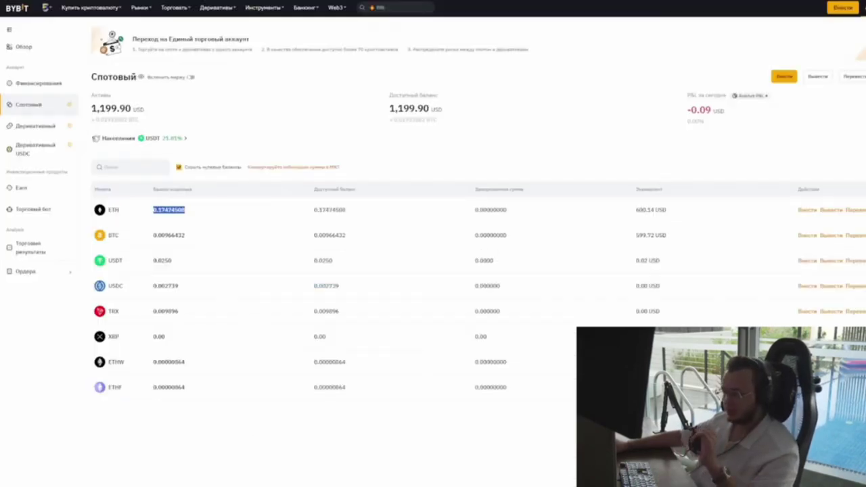
# Highlight the spot wallet's 0.00966432 BTC and 0.17474508 ETH balances, then bring up the Торговать menu.
pyautogui.doubleClick(177, 235)
pyautogui.doubleClick(182, 210)
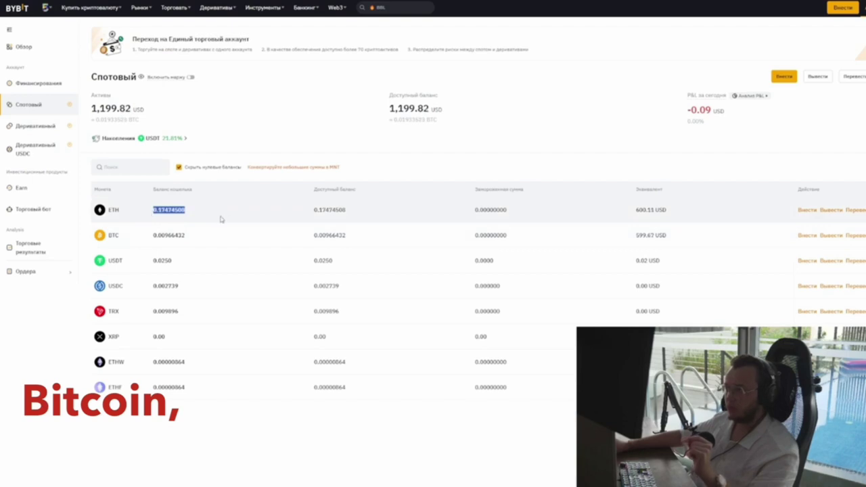
pyautogui.click(221, 219)
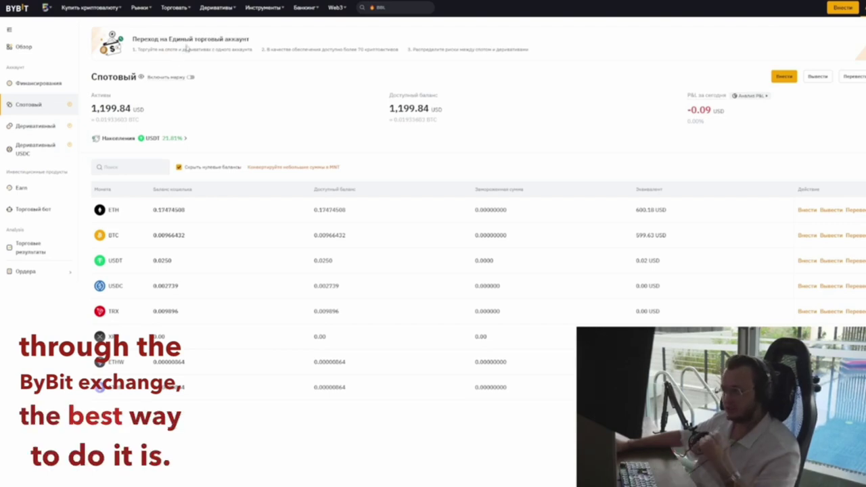
pyautogui.moveTo(174, 10)
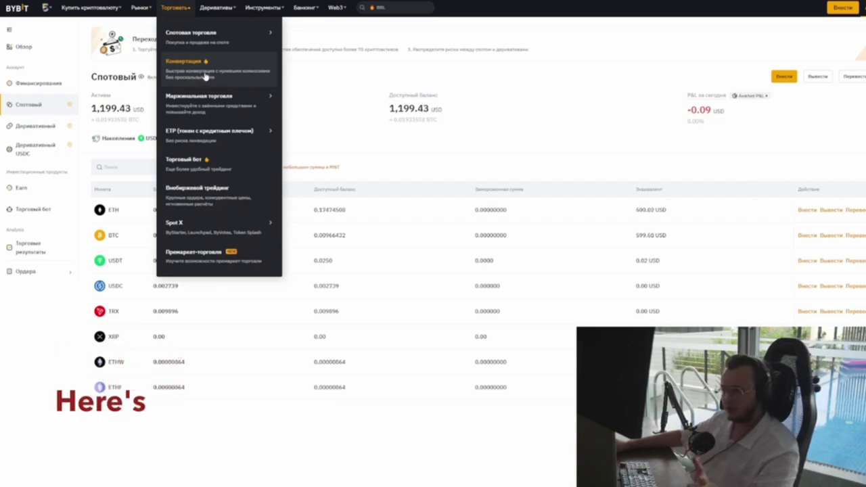
# Look over the Конвертация instant conversion page, then switch to the BTC/USDT spot trading page.
pyautogui.click(206, 76)
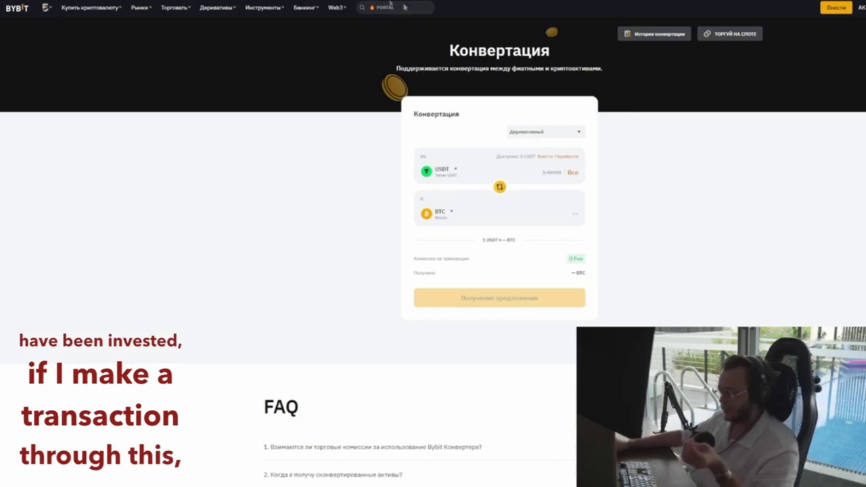
pyautogui.hotkey('ctrl', 'a')
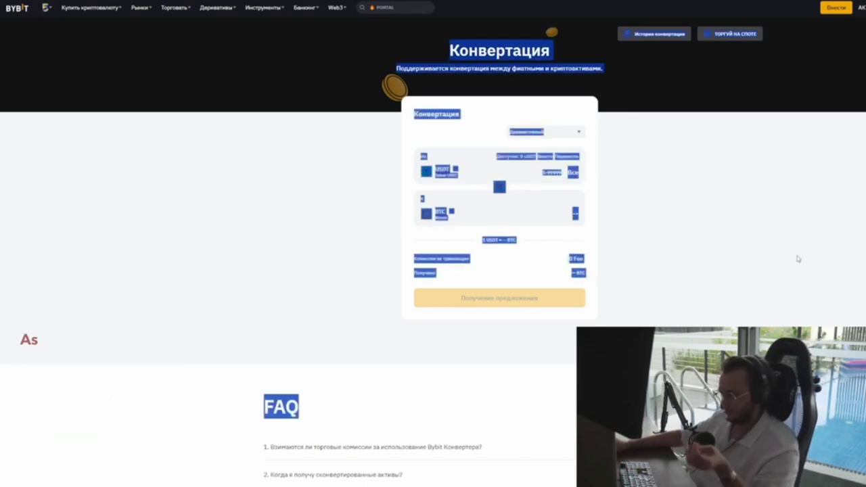
pyautogui.click(799, 257)
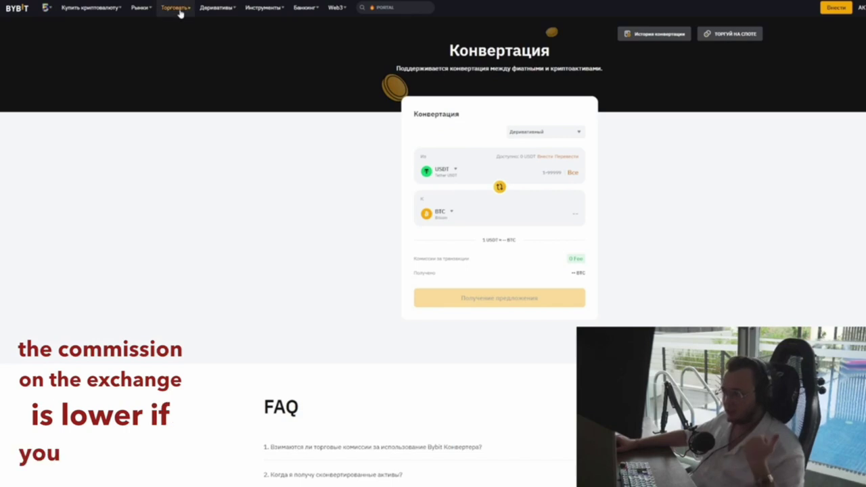
pyautogui.moveTo(181, 15)
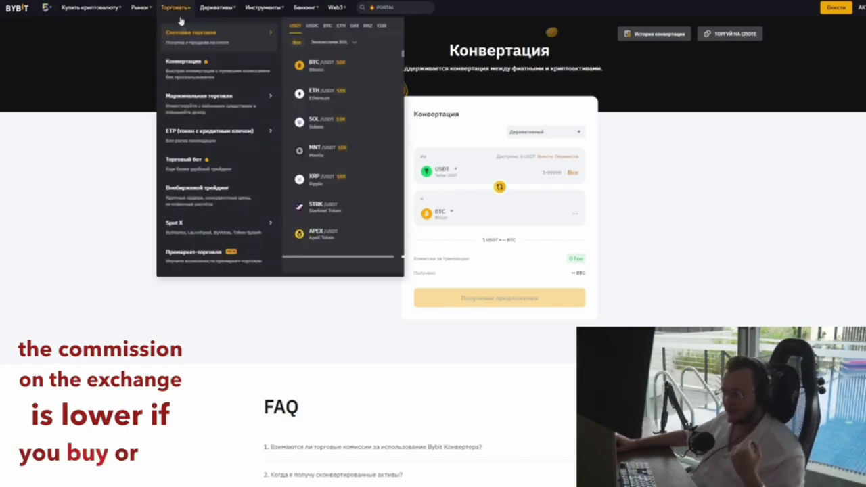
pyautogui.click(329, 67)
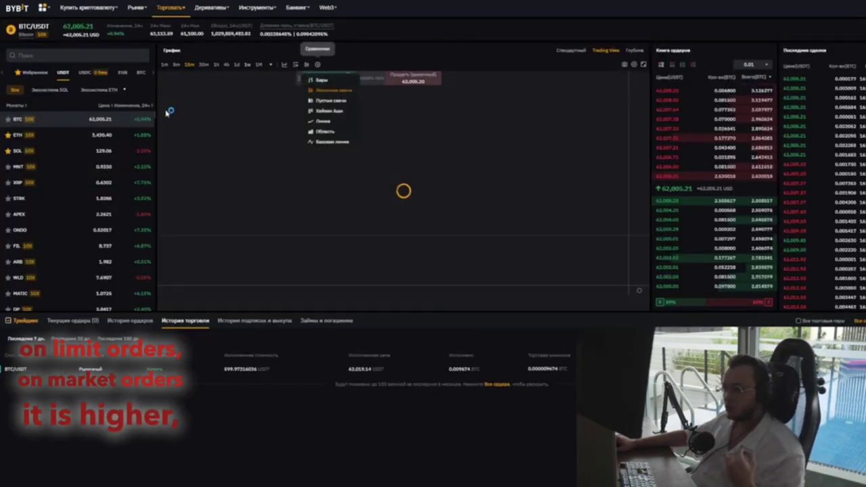
pyautogui.hscroll(3, 557, 184)
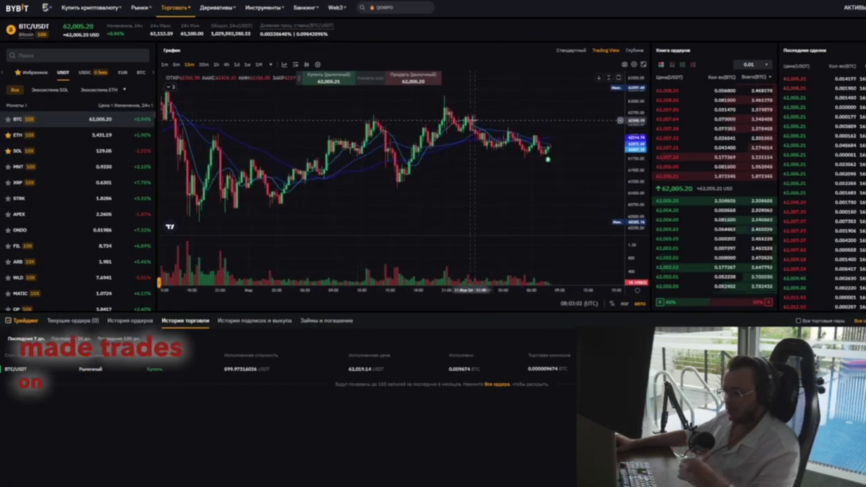
pyautogui.hscroll(1, 533, 119)
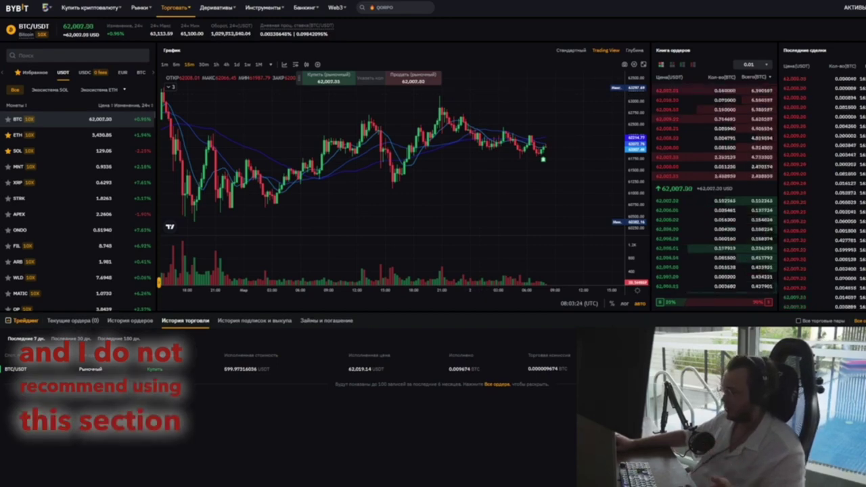
pyautogui.moveTo(174, 14)
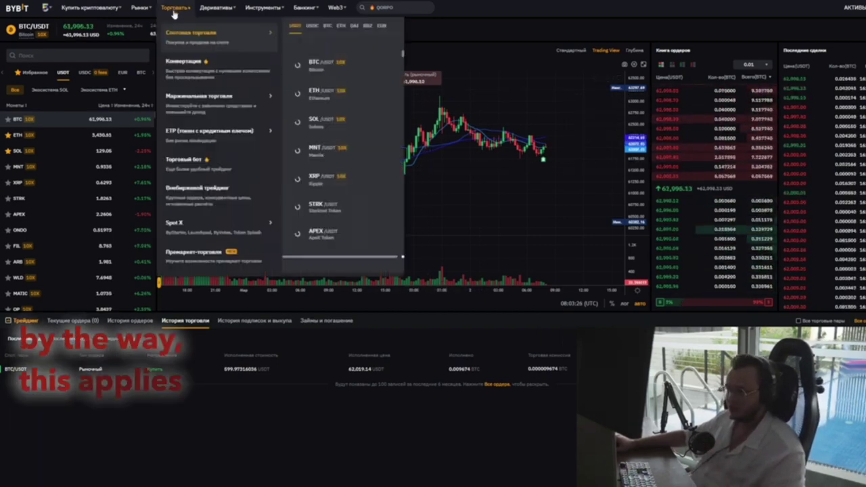
pyautogui.click(186, 63)
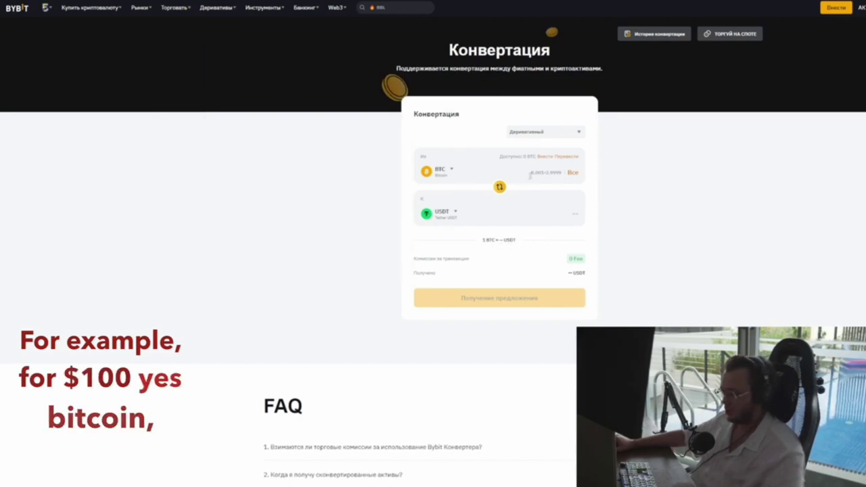
# Set the conversion direction to USDT→BTC and enter 100 USDT as the amount.
pyautogui.click(499, 188)
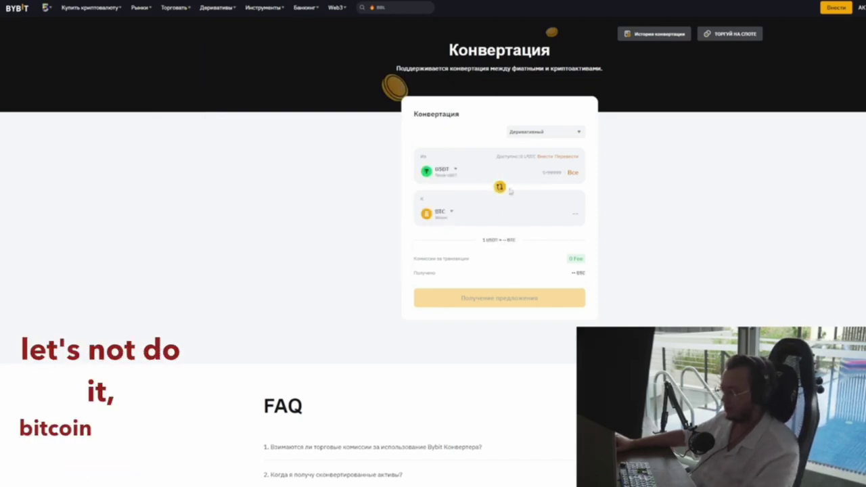
pyautogui.write('1')
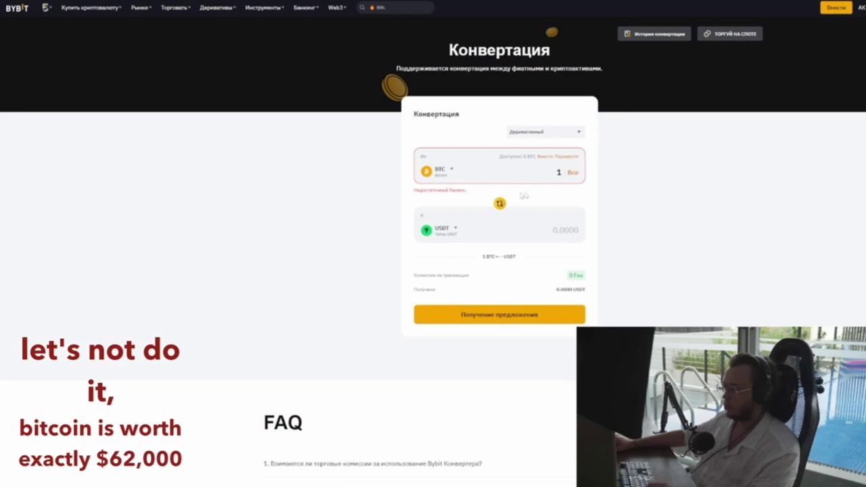
pyautogui.click(500, 203)
pyautogui.write('100')
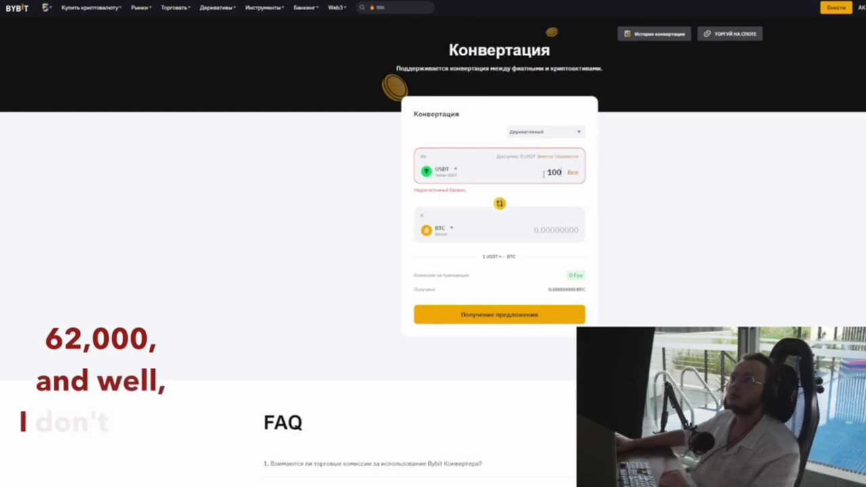
# Try other USDT amounts such as 62000, then check the BTC amount received for 100 USDT.
pyautogui.moveTo(545, 173); pyautogui.dragTo(572, 179)
pyautogui.write('62000')
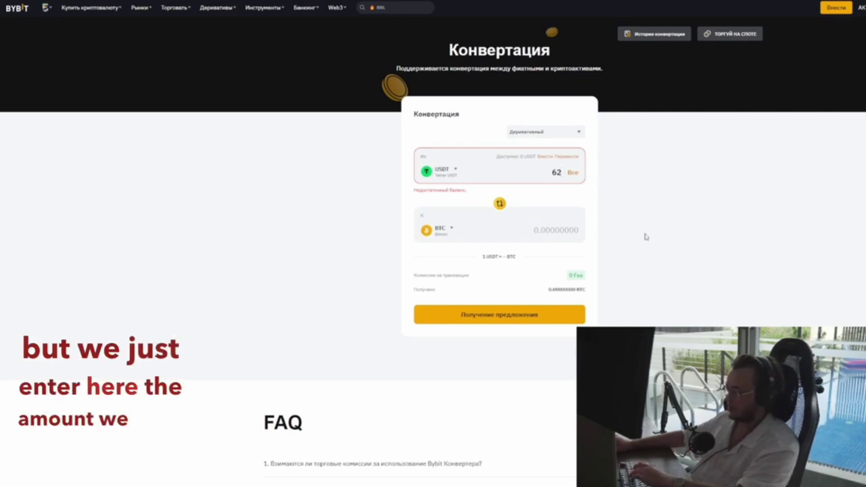
pyautogui.press('BackSpace')
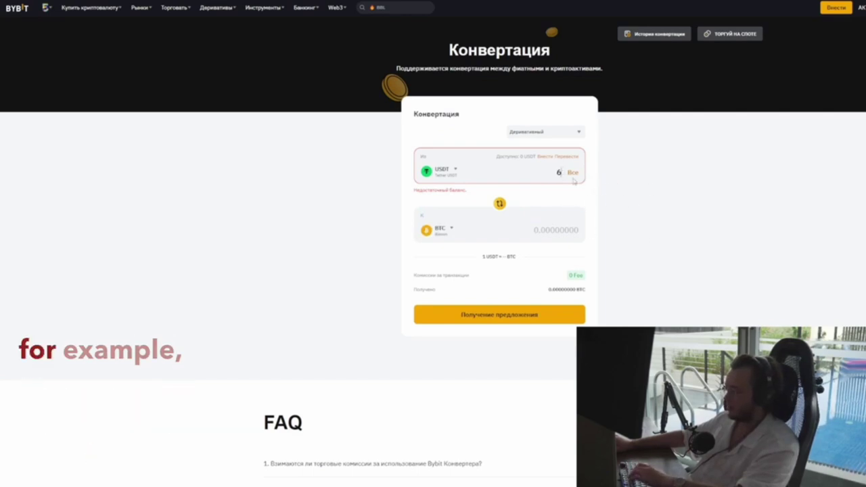
pyautogui.press('BackSpace')
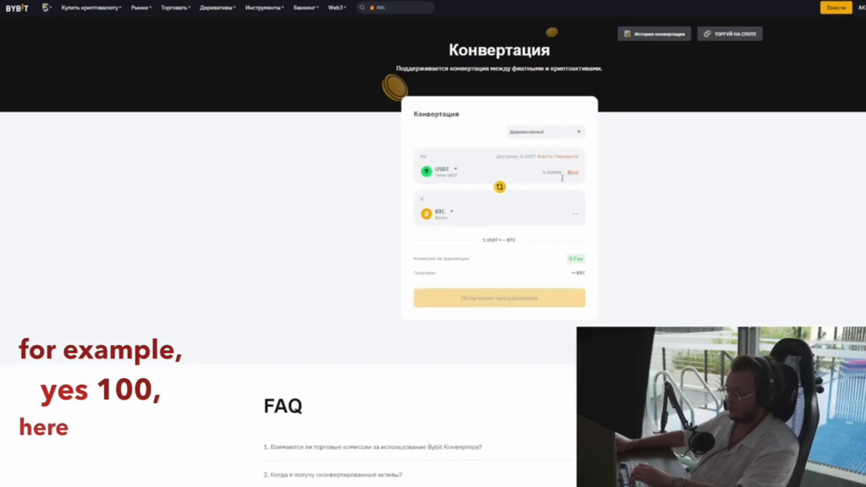
pyautogui.write('60')
pyautogui.hotkey('ctrl', 'a')
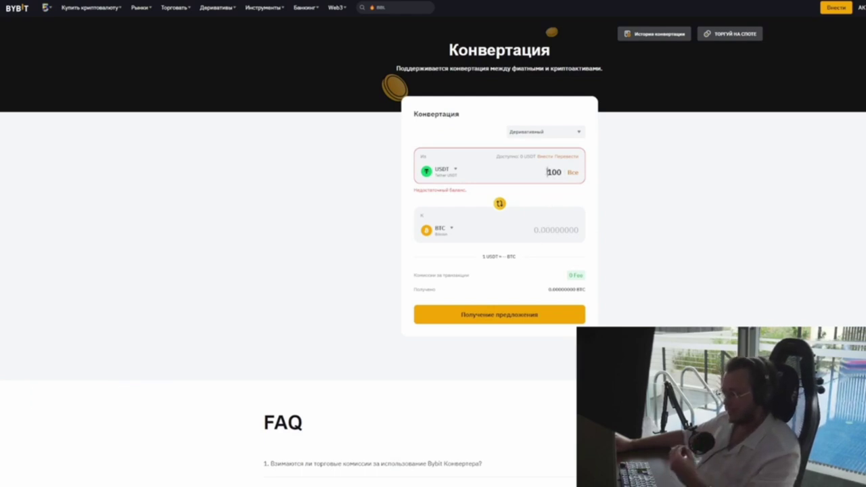
pyautogui.hotkey('ctrl', 'a')
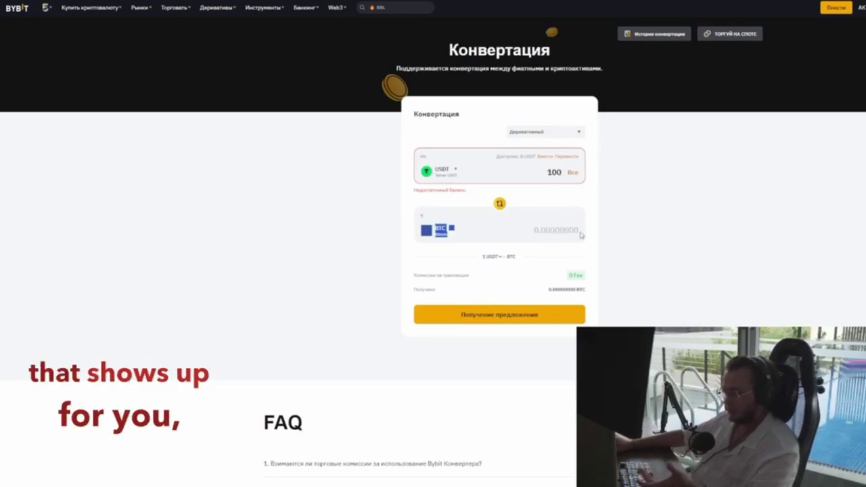
pyautogui.doubleClick(556, 230)
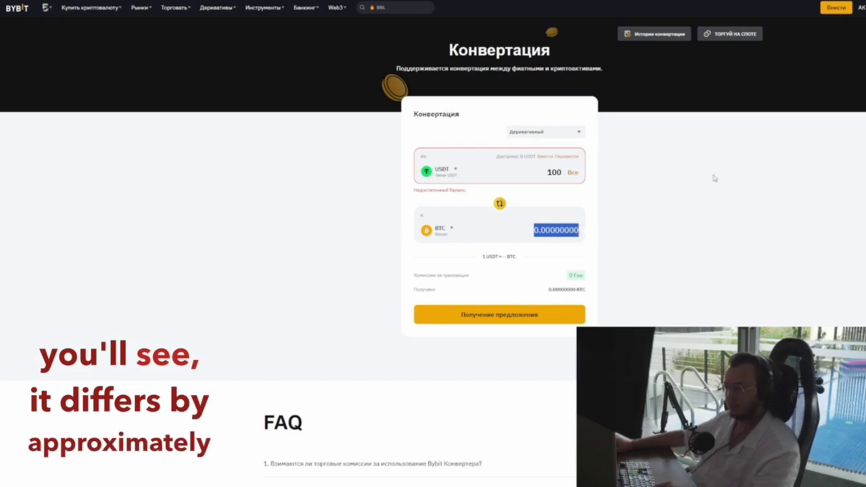
pyautogui.click(572, 202)
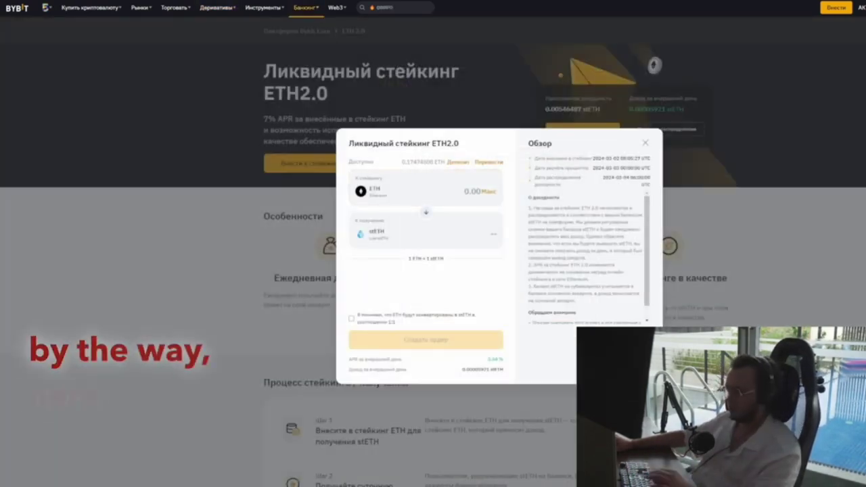
pyautogui.press('Escape')
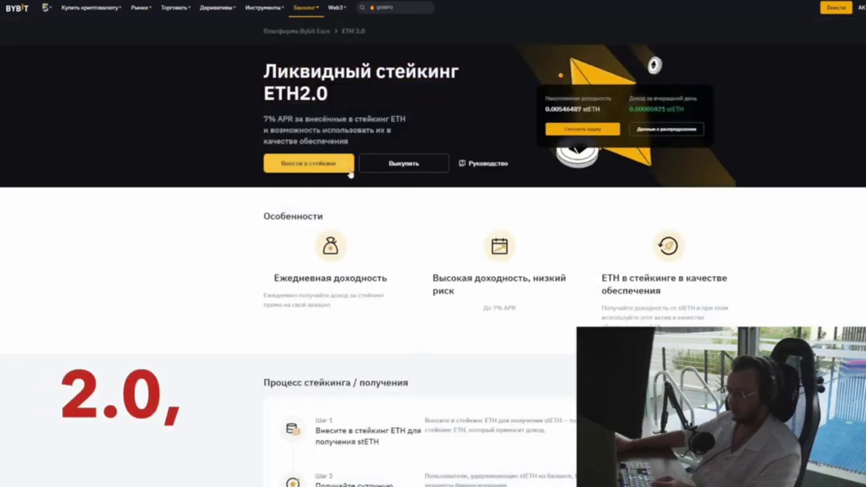
pyautogui.click(309, 164)
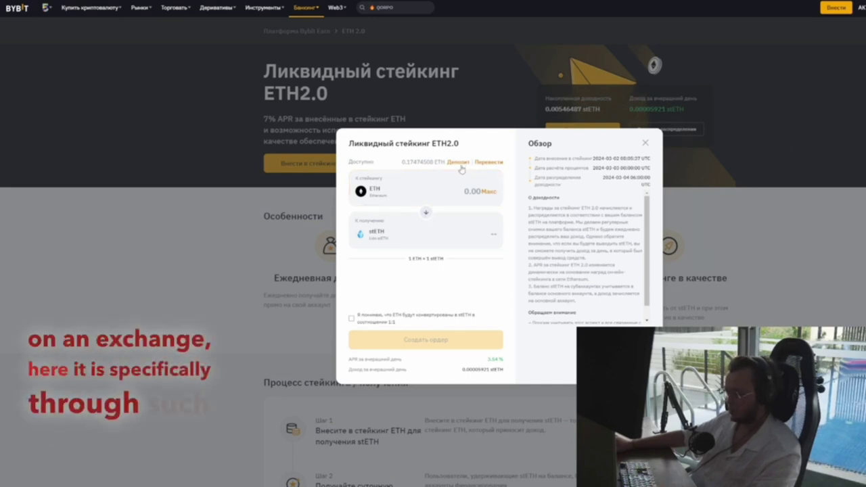
pyautogui.click(489, 191)
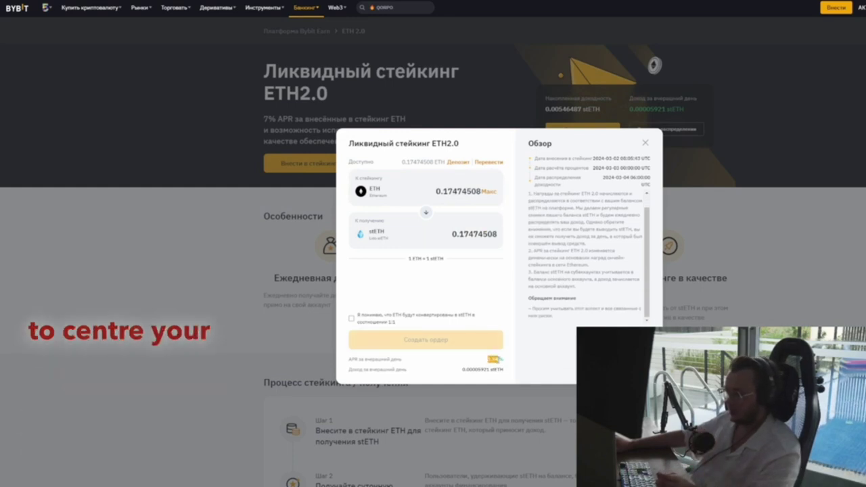
pyautogui.moveTo(353, 360); pyautogui.dragTo(404, 360)
pyautogui.click(405, 361)
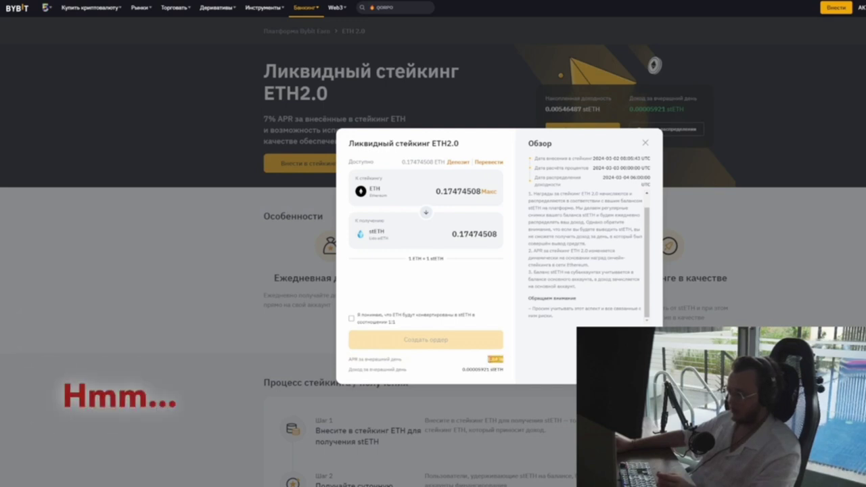
pyautogui.click(499, 359)
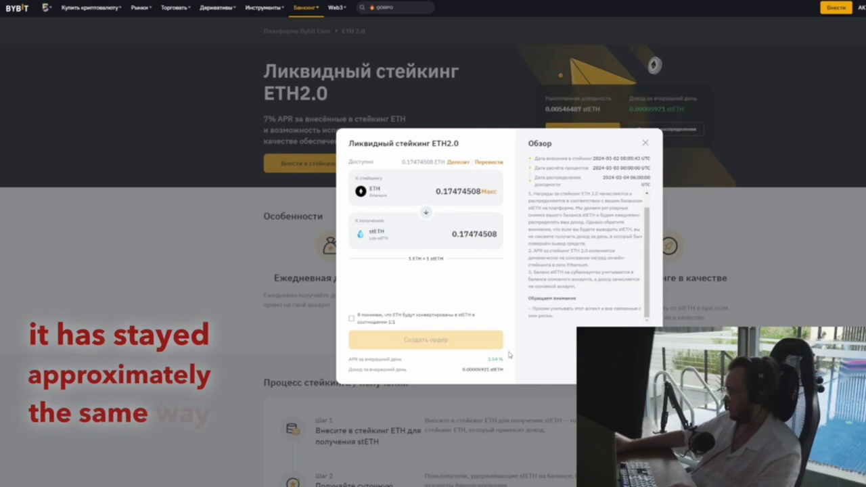
pyautogui.doubleClick(495, 359)
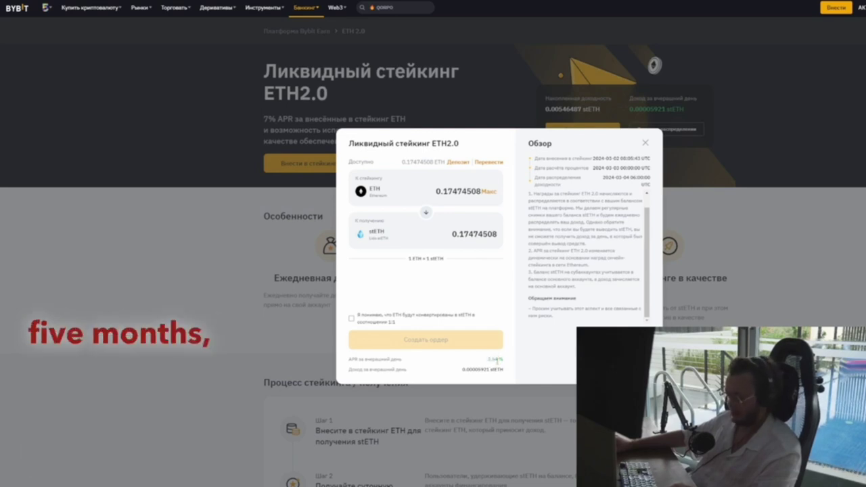
pyautogui.doubleClick(494, 359)
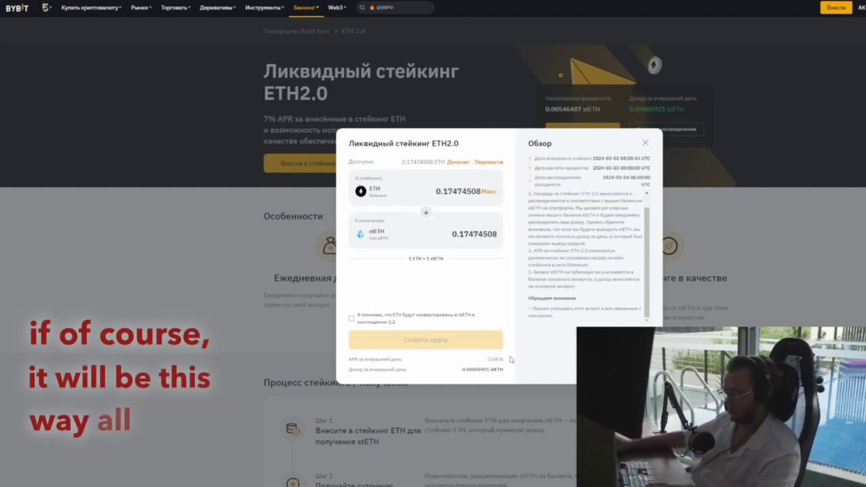
pyautogui.doubleClick(501, 360)
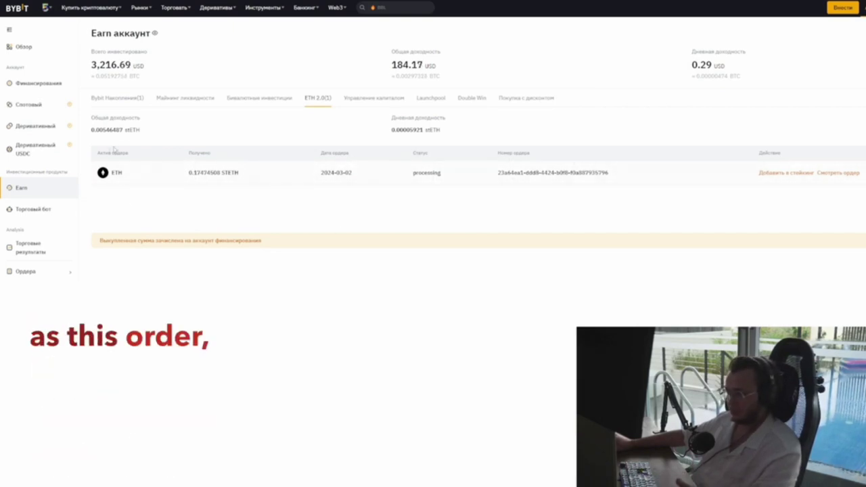
# Highlight the ETH 2.0 order's 0.17474508 STETH received amount, then go to the Funding account.
pyautogui.moveTo(189, 173); pyautogui.dragTo(239, 172)
pyautogui.click(176, 150)
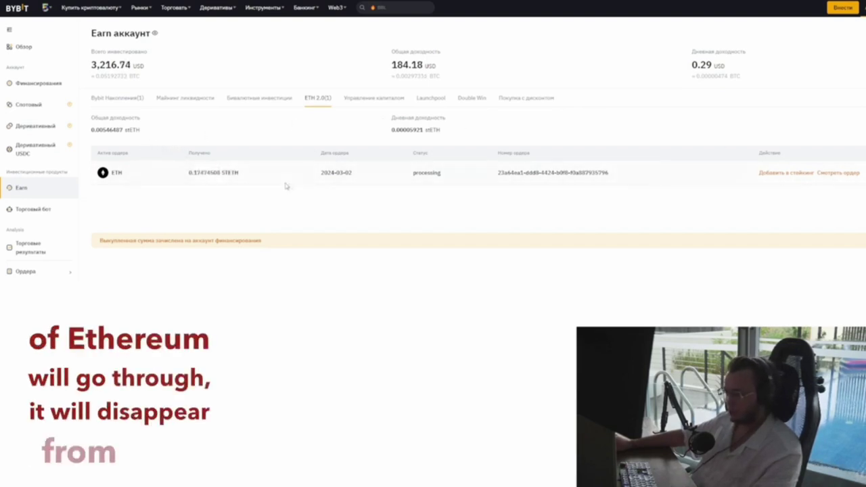
pyautogui.click(29, 86)
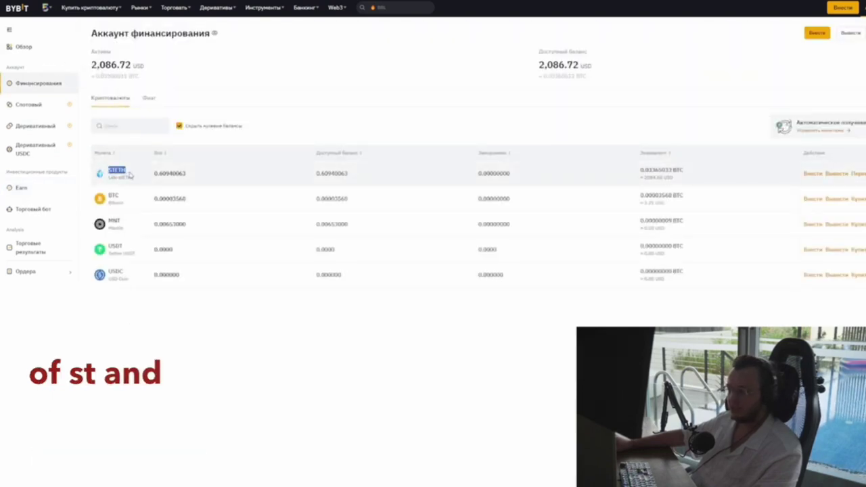
# Highlight the Funding account's STETH row and its 0.60940063 balance.
pyautogui.doubleClick(160, 174)
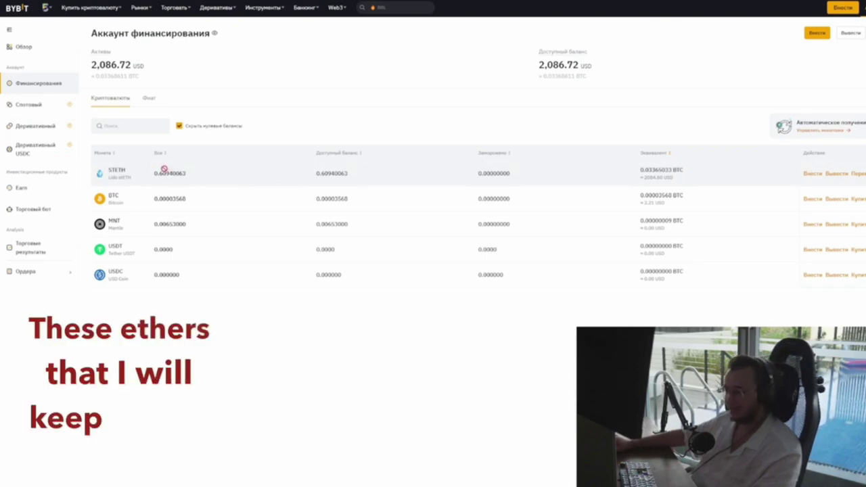
pyautogui.tripleClick(164, 172)
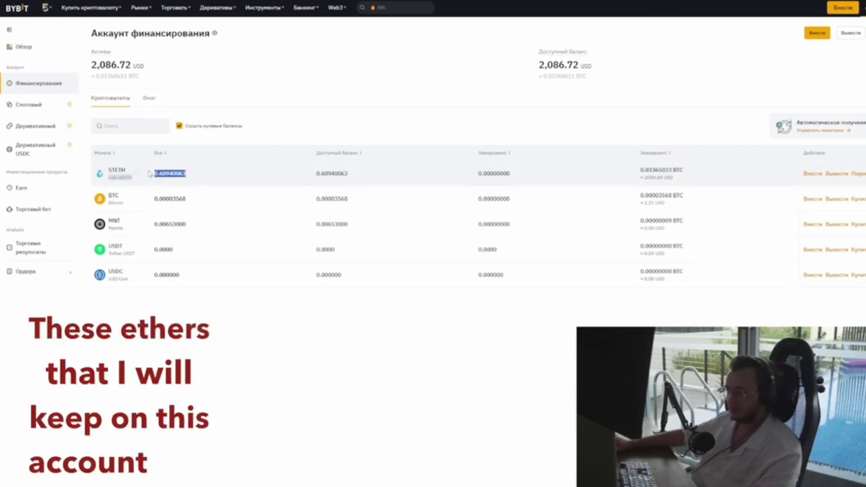
pyautogui.click(197, 174)
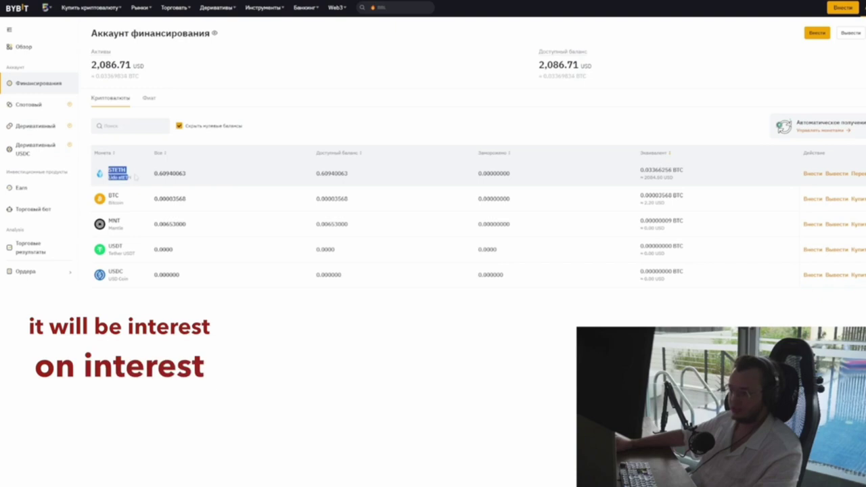
pyautogui.click(174, 173)
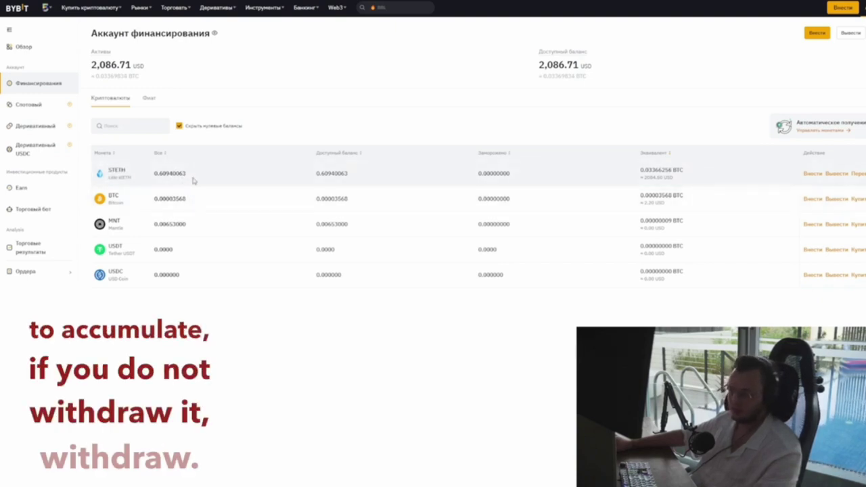
pyautogui.moveTo(194, 178); pyautogui.dragTo(169, 175)
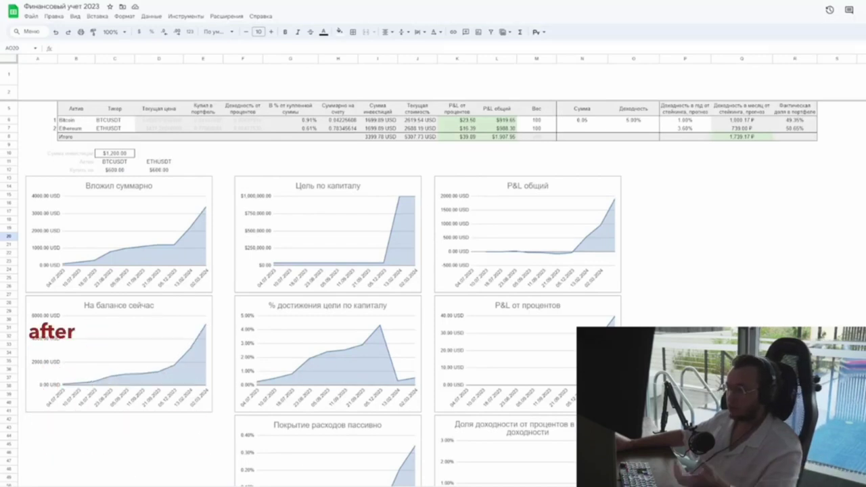
# Review the P&L totals in K6:L8 and the invested and current-value columns I5:J8.
pyautogui.click(498, 137)
pyautogui.click(460, 164)
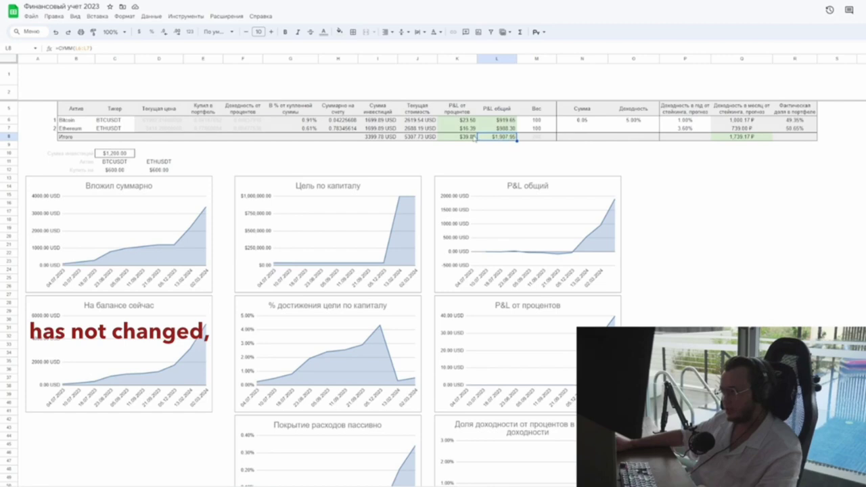
pyautogui.click(457, 136)
pyautogui.moveTo(467, 120); pyautogui.dragTo(500, 137)
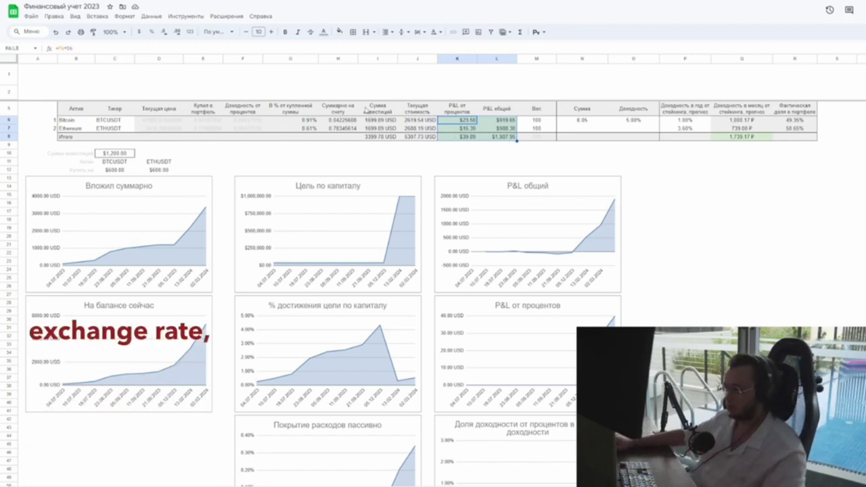
pyautogui.moveTo(378, 109); pyautogui.dragTo(377, 137)
pyautogui.moveTo(418, 110); pyautogui.dragTo(420, 137)
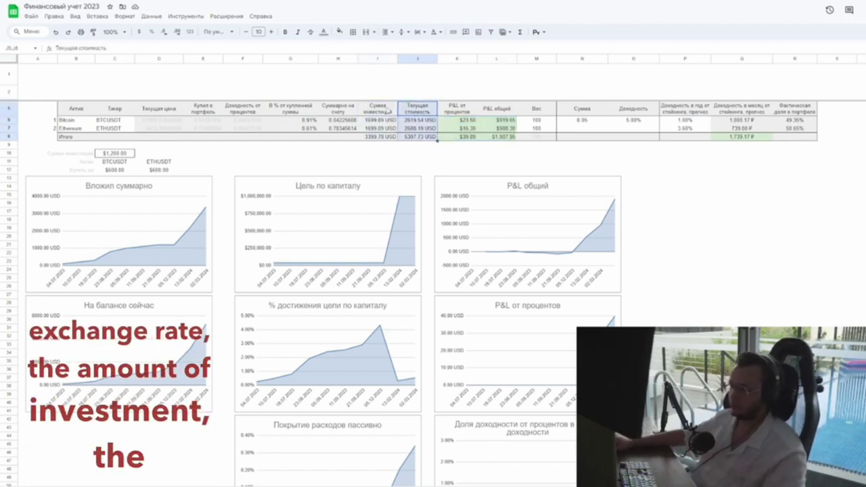
pyautogui.moveTo(376, 110); pyautogui.dragTo(377, 137)
# Set the investment amount in C10 to 0 and select the Вложил суммарно chart.
pyautogui.click(122, 154)
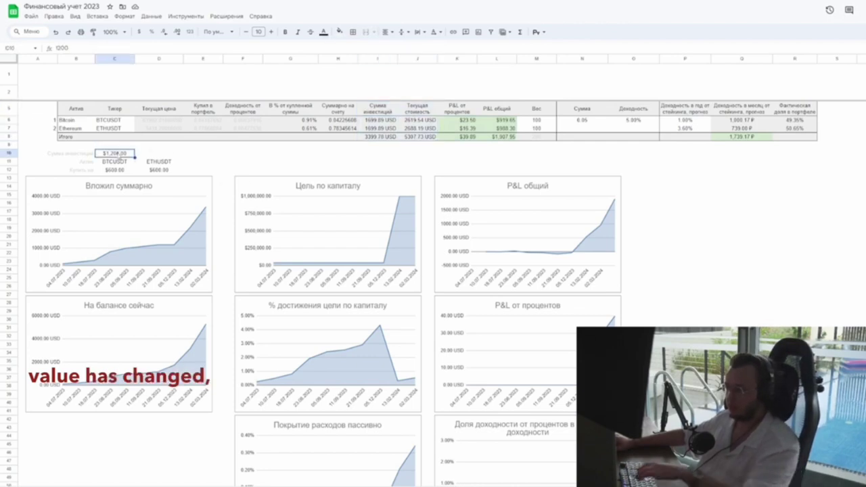
pyautogui.write('0')
pyautogui.press('Tab')
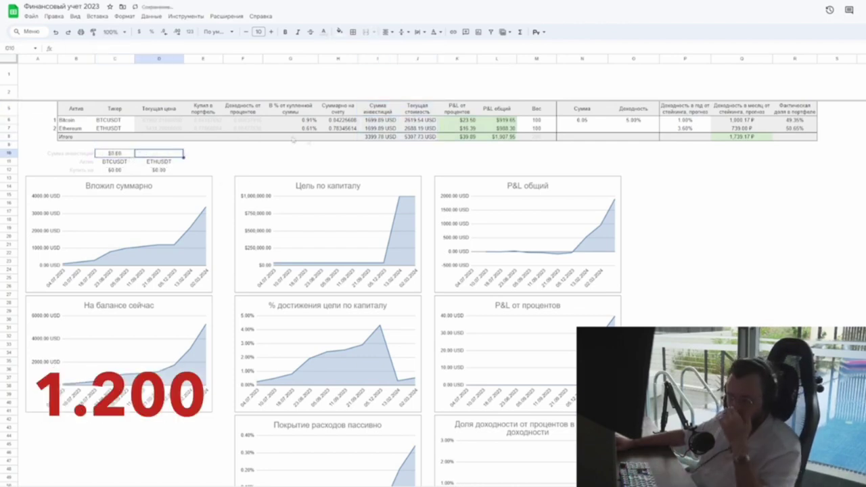
pyautogui.scroll(-2, 627, 217)
pyautogui.click(111, 149)
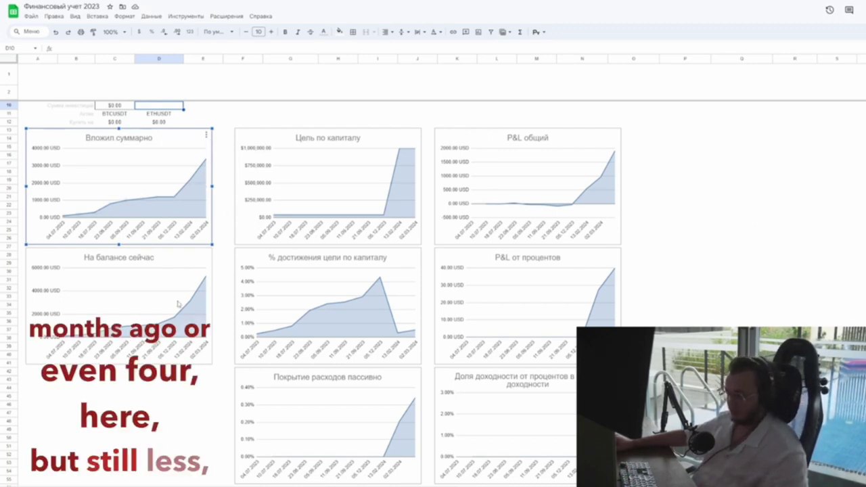
pyautogui.scroll(-2, 107, 241)
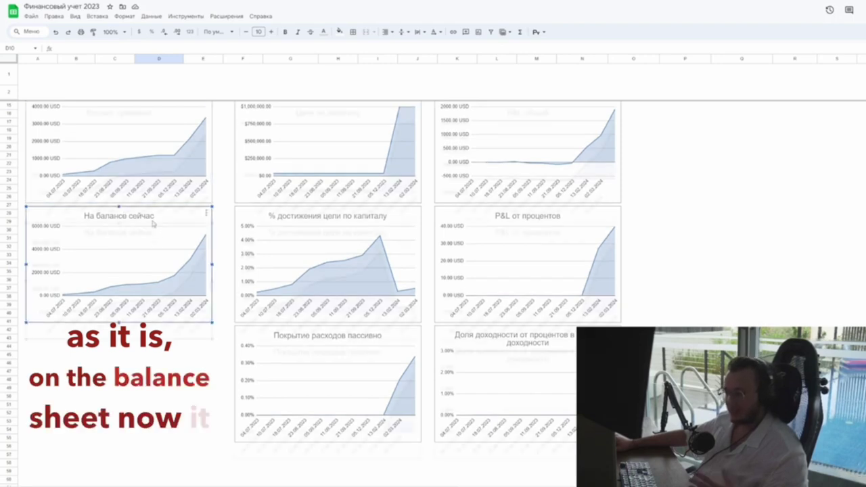
pyautogui.scroll(2, 131, 197)
pyautogui.click(190, 318)
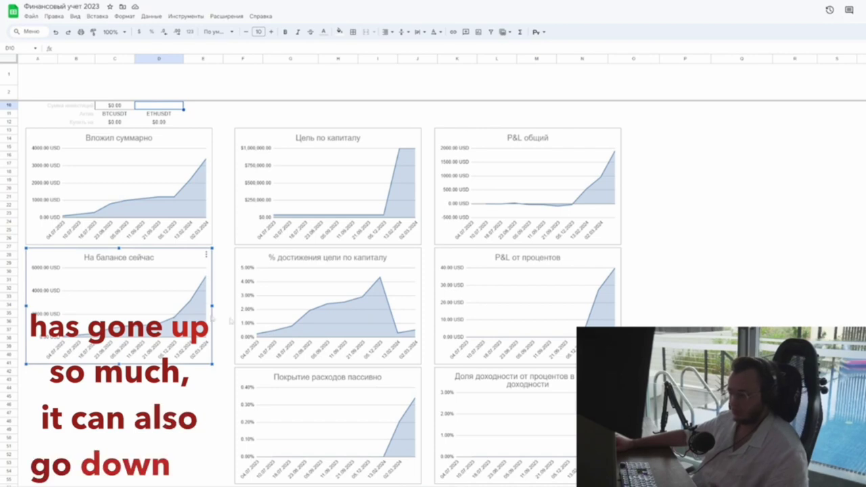
pyautogui.click(348, 170)
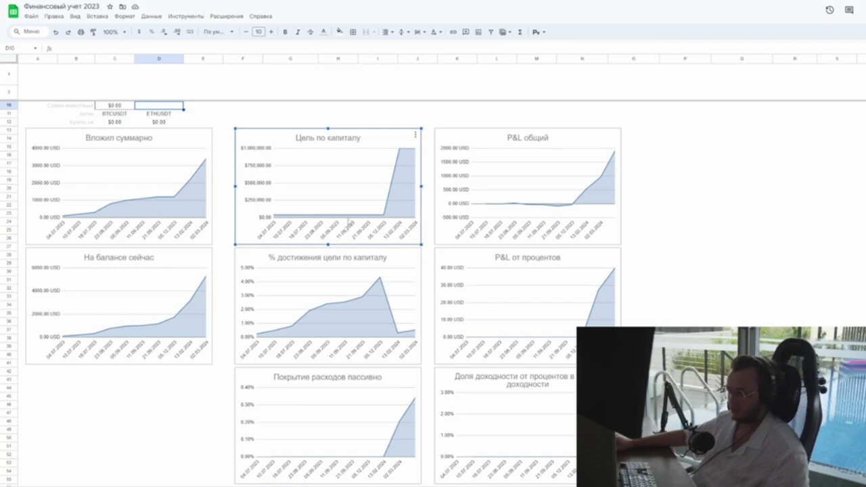
pyautogui.scroll(2, 434, 253)
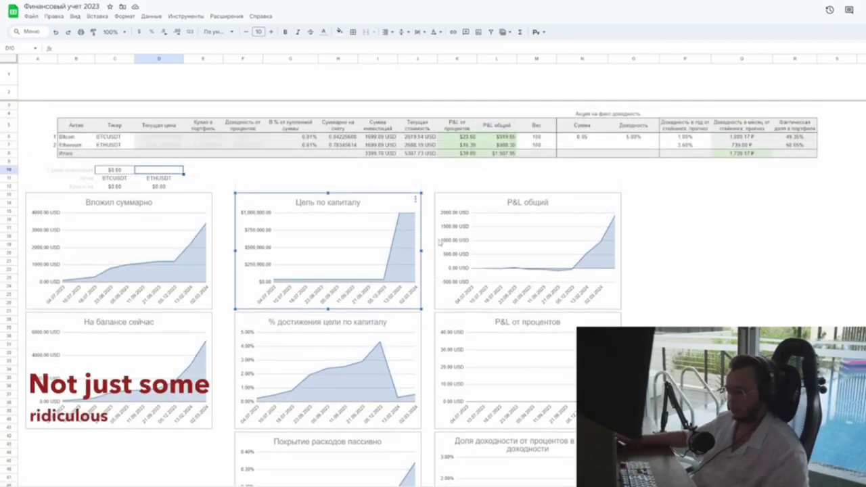
pyautogui.click(443, 173)
pyautogui.click(390, 239)
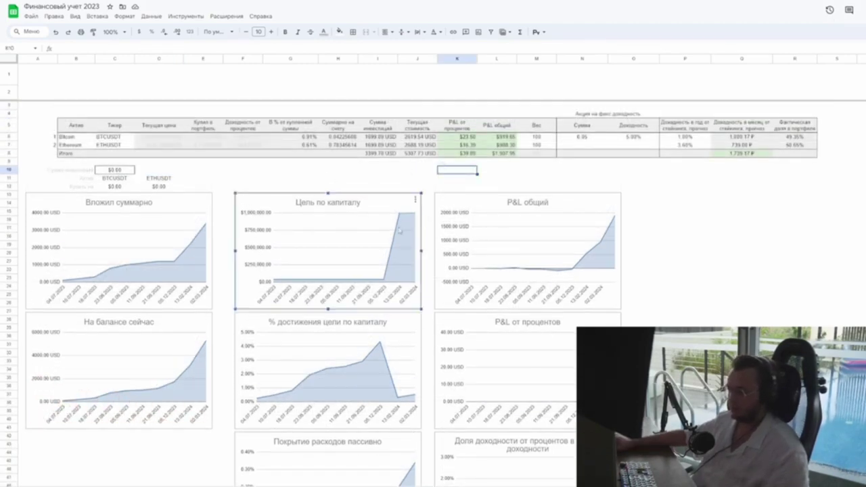
pyautogui.click(504, 163)
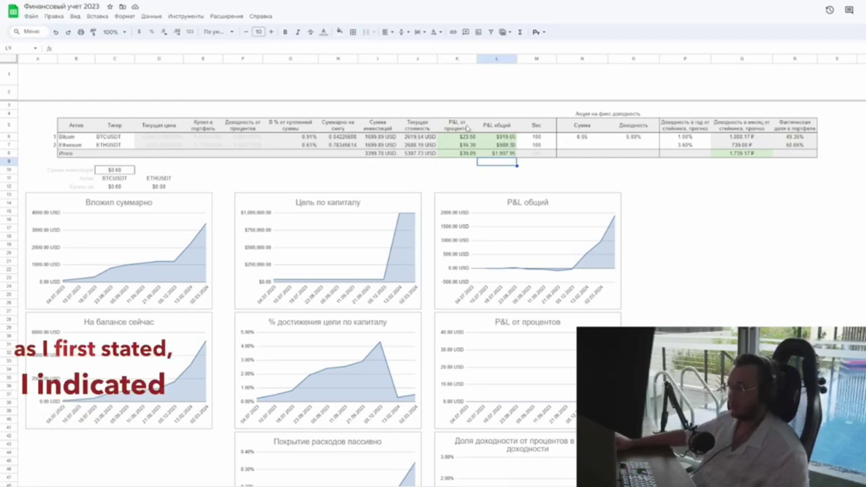
pyautogui.moveTo(457, 125); pyautogui.dragTo(457, 153)
pyautogui.scroll(-2, 398, 214)
pyautogui.scroll(3, 398, 214)
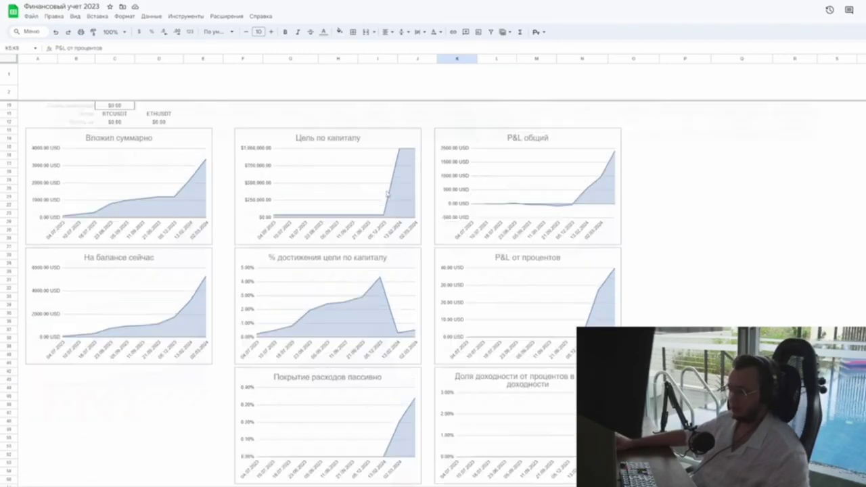
pyautogui.scroll(-4, 376, 225)
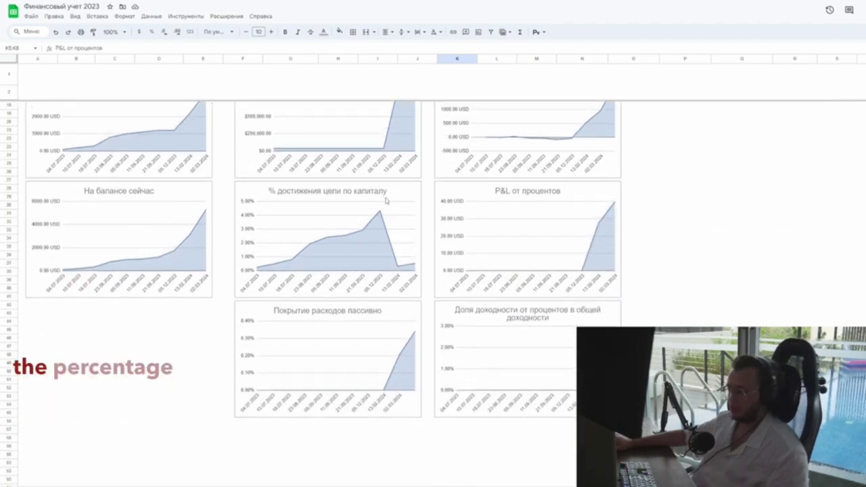
pyautogui.click(387, 202)
pyautogui.scroll(1, 393, 215)
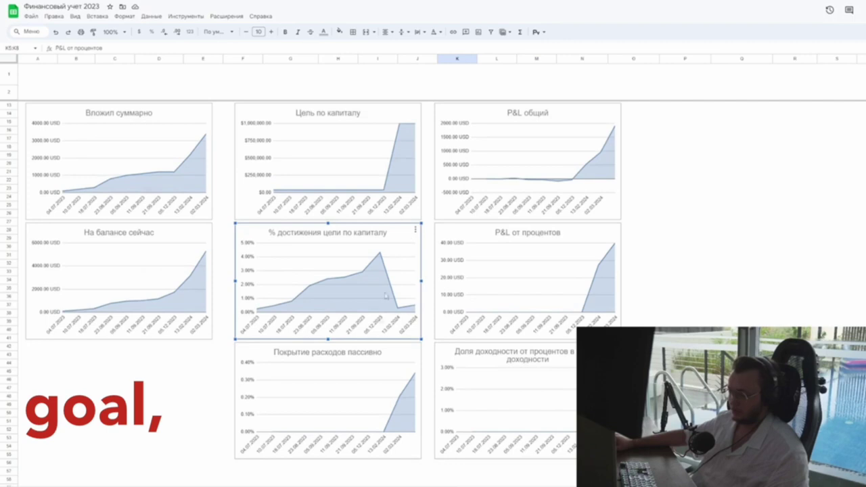
pyautogui.scroll(-1, 385, 296)
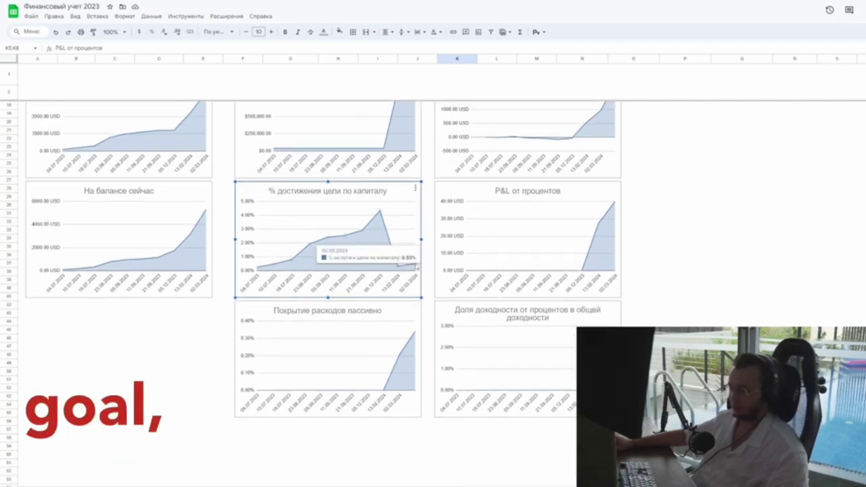
pyautogui.scroll(1, 417, 268)
pyautogui.click(410, 145)
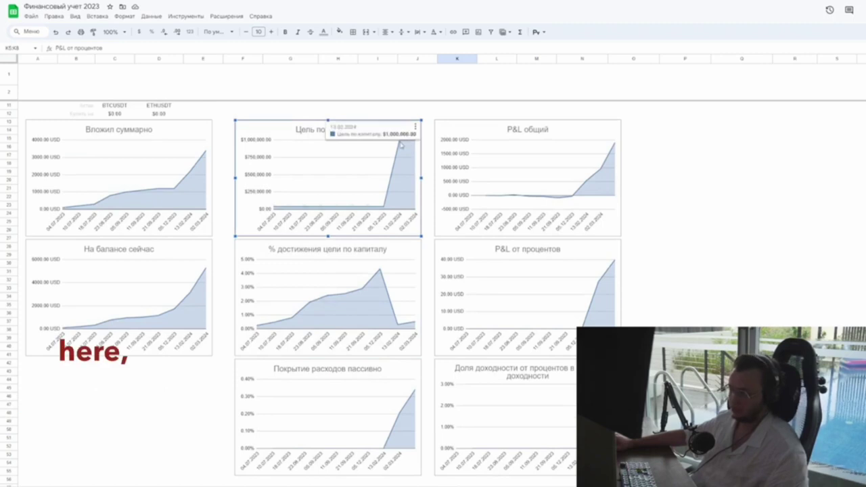
pyautogui.click(560, 148)
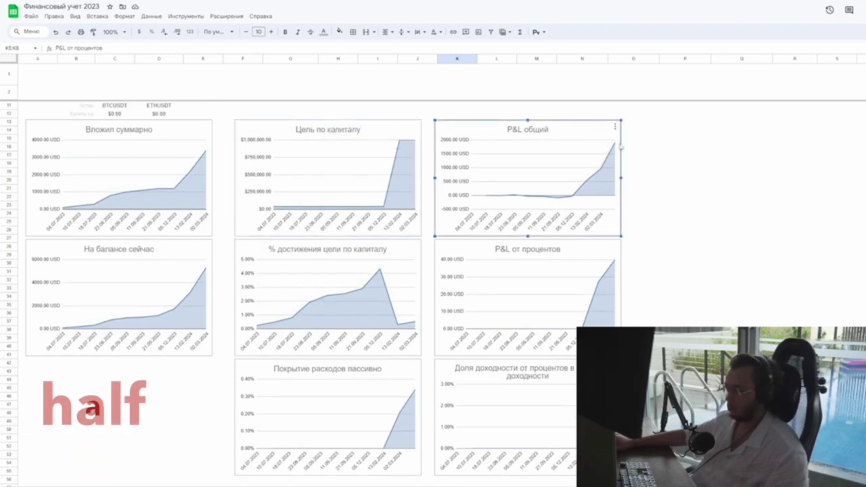
pyautogui.scroll(-3, 641, 213)
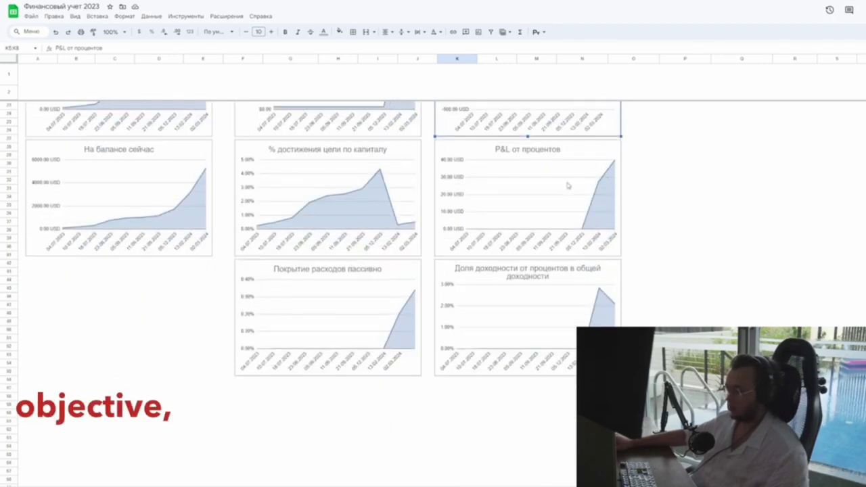
pyautogui.click(569, 186)
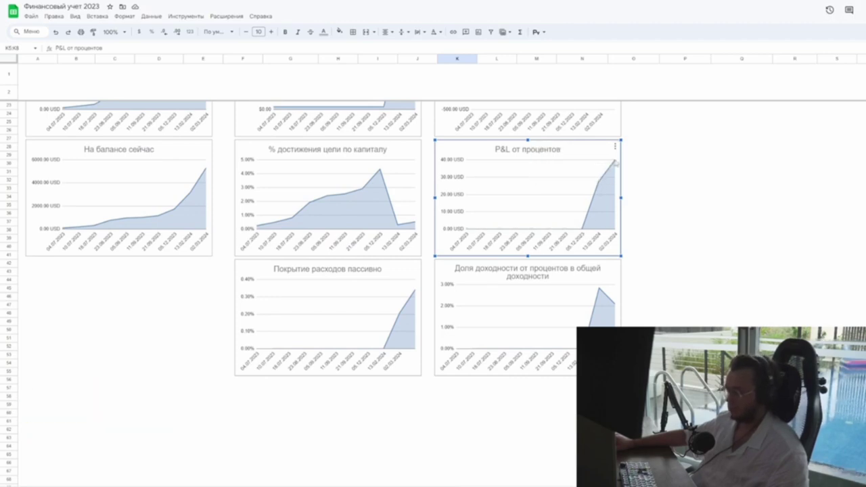
pyautogui.scroll(3, 616, 162)
pyautogui.click(590, 165)
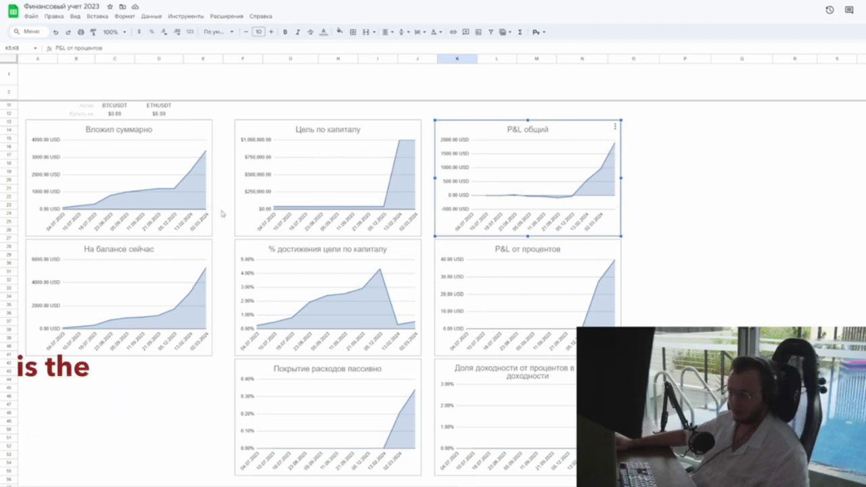
pyautogui.scroll(2, 567, 203)
pyautogui.click(560, 185)
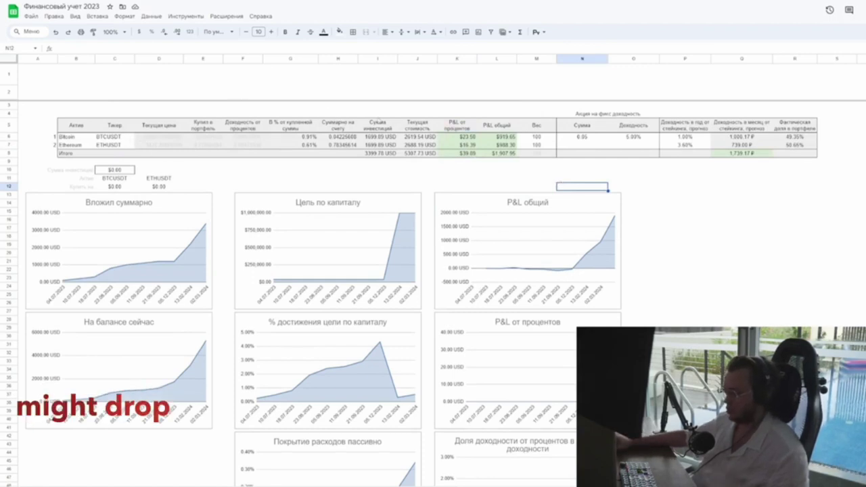
pyautogui.click(590, 233)
pyautogui.scroll(-4, 582, 223)
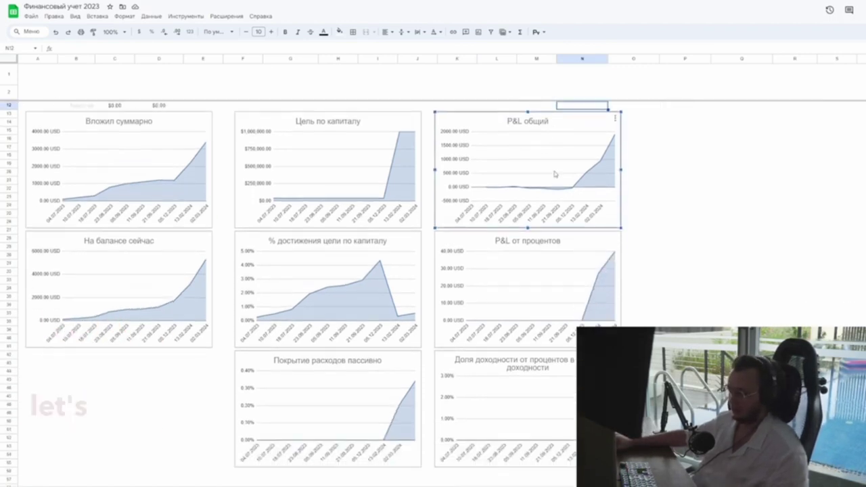
pyautogui.click(613, 212)
pyautogui.scroll(-1, 614, 216)
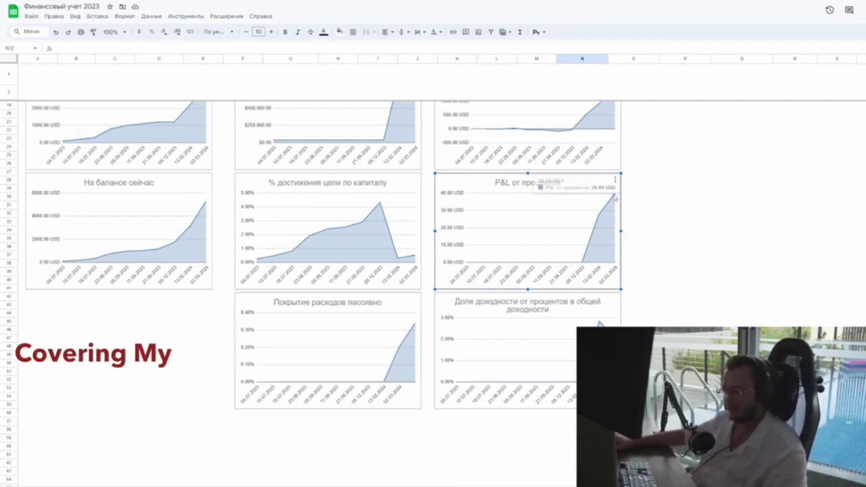
pyautogui.scroll(-3, 355, 213)
pyautogui.click(355, 214)
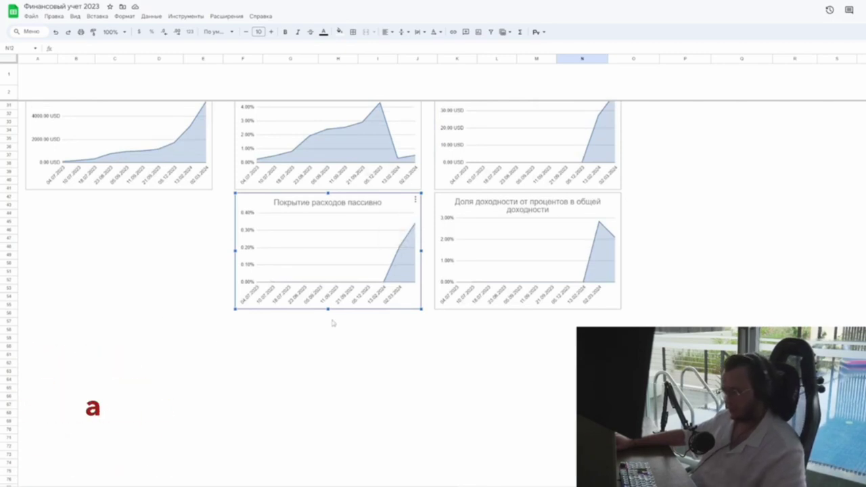
pyautogui.click(516, 215)
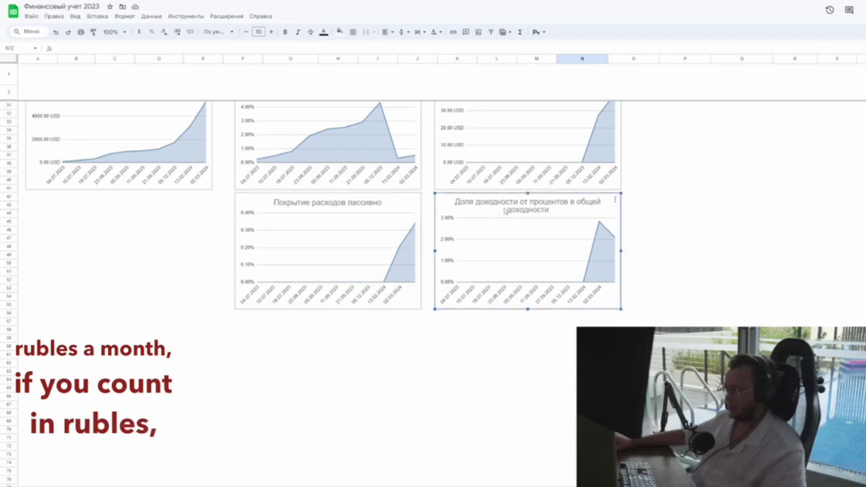
pyautogui.scroll(-1, 593, 171)
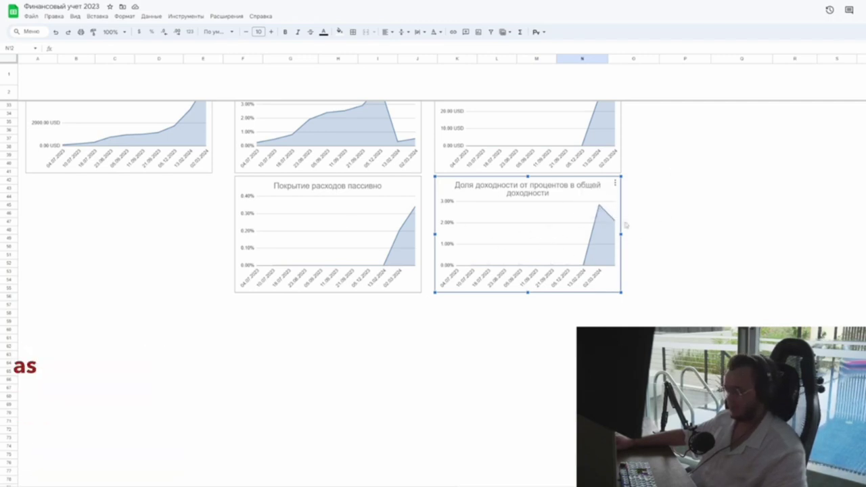
pyautogui.scroll(3, 660, 169)
pyautogui.click(531, 217)
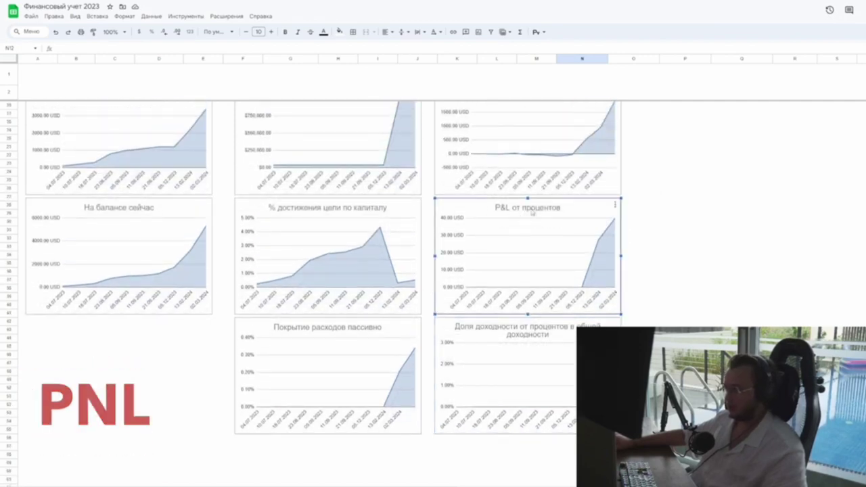
pyautogui.scroll(3, 532, 218)
pyautogui.click(533, 219)
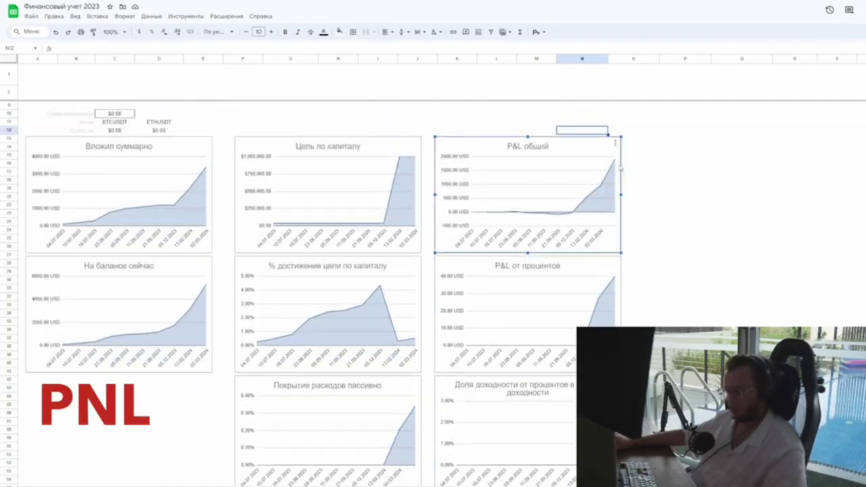
pyautogui.click(519, 313)
pyautogui.scroll(-3, 518, 313)
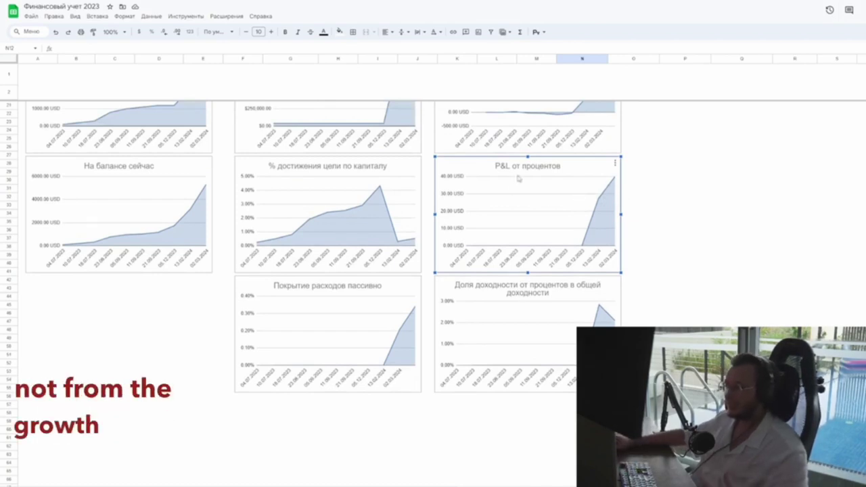
pyautogui.scroll(3, 532, 172)
pyautogui.click(563, 157)
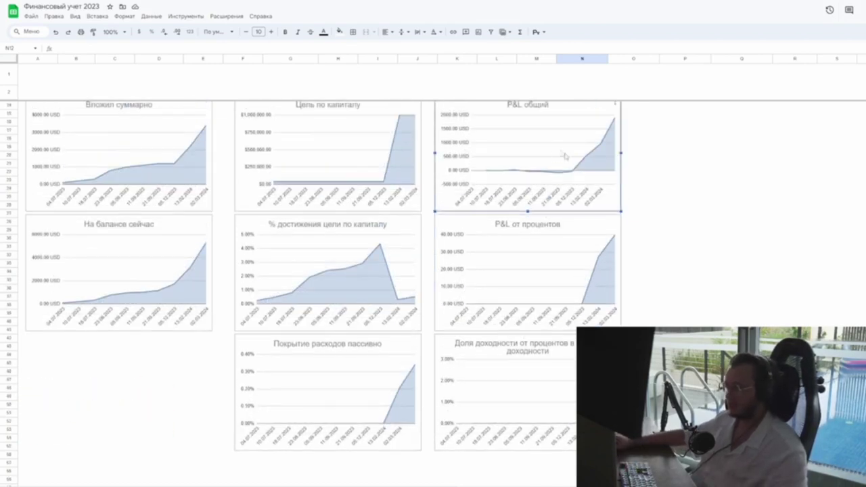
pyautogui.click(703, 195)
pyautogui.scroll(2, 654, 206)
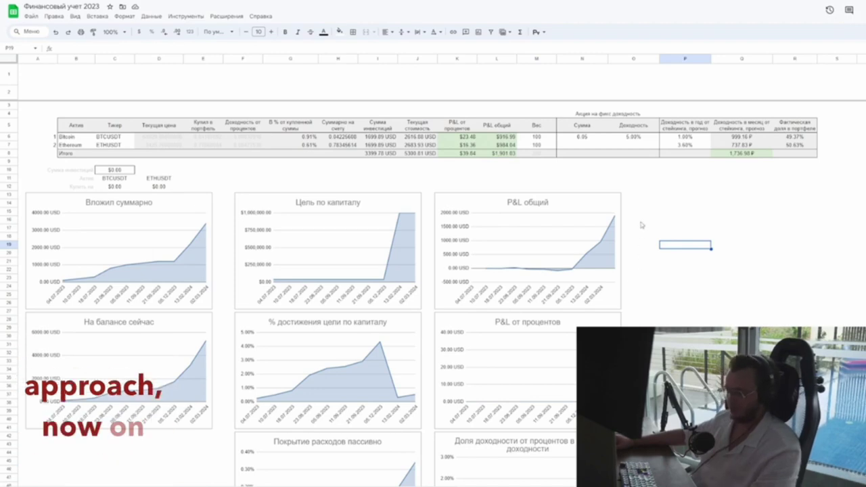
pyautogui.scroll(-3, 638, 218)
pyautogui.scroll(3, 635, 211)
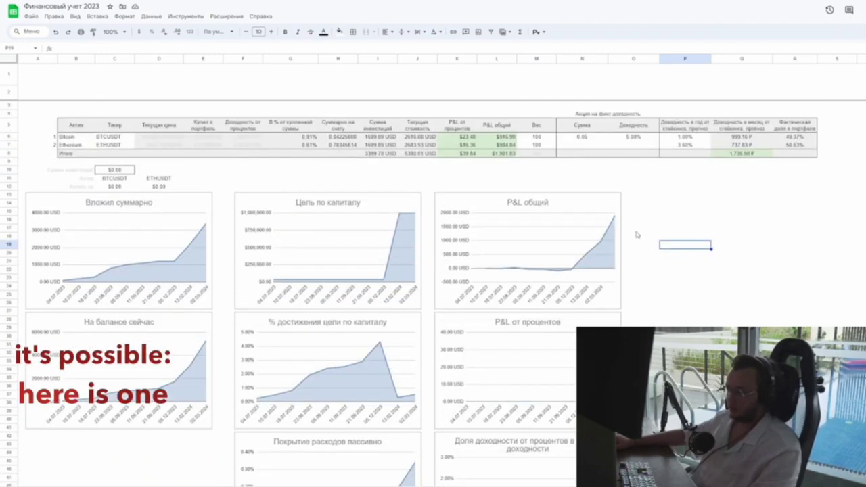
pyautogui.click(742, 154)
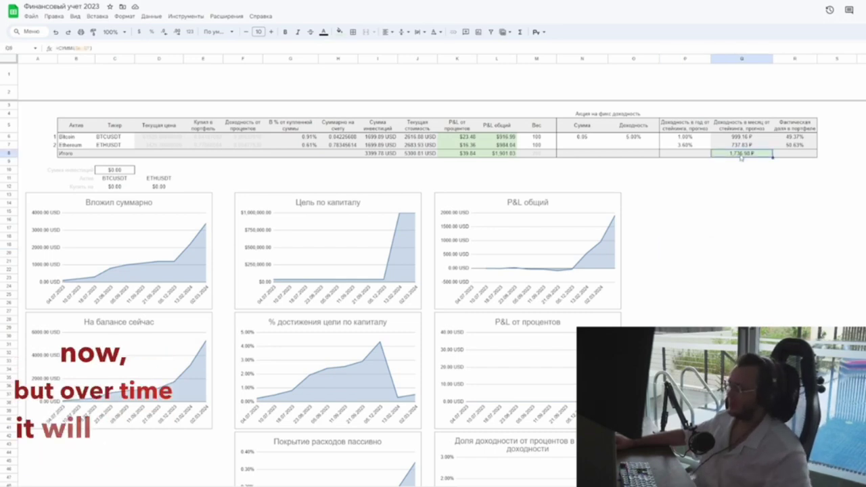
pyautogui.scroll(-2, 711, 201)
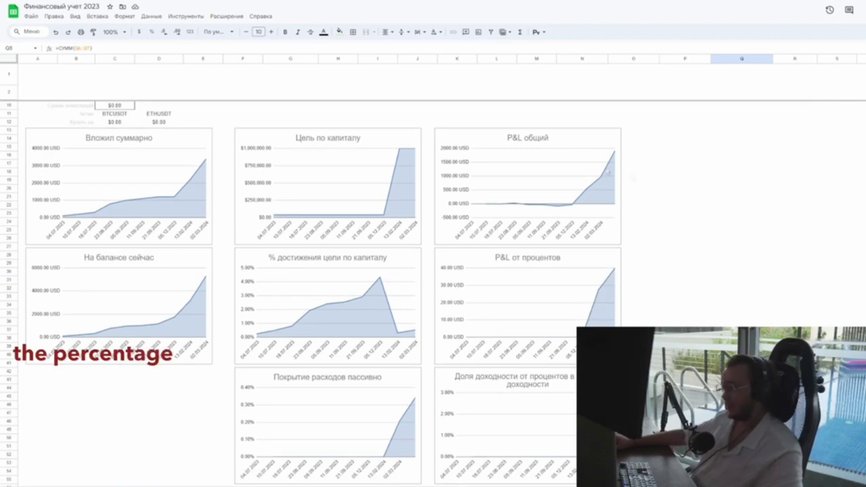
pyautogui.scroll(-2, 527, 300)
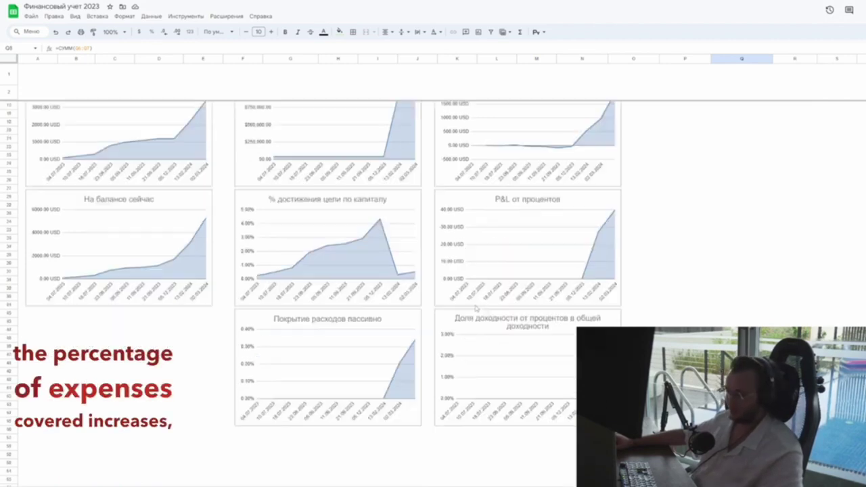
pyautogui.scroll(4, 474, 308)
pyautogui.scroll(-4, 465, 363)
pyautogui.scroll(-2, 465, 363)
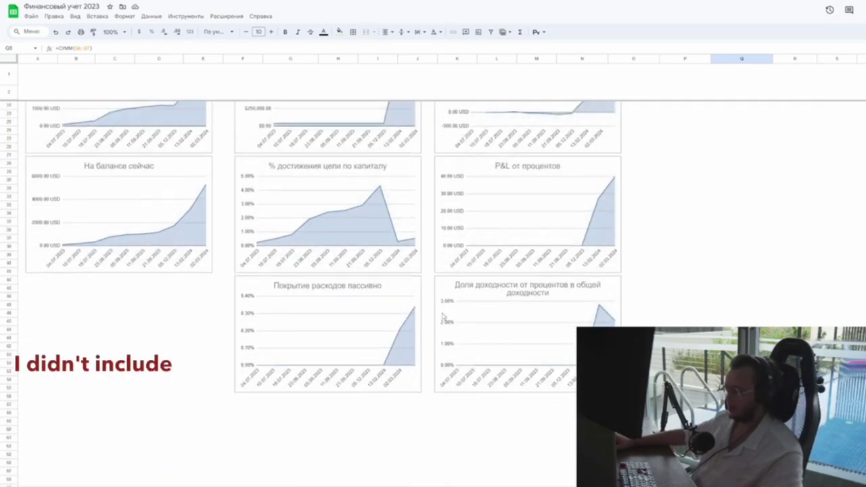
pyautogui.scroll(4, 532, 169)
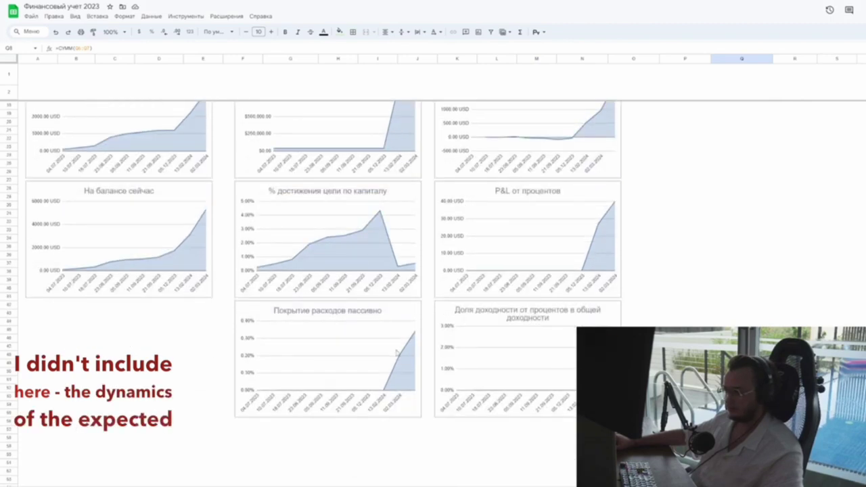
pyautogui.click(349, 318)
pyautogui.scroll(-2, 323, 324)
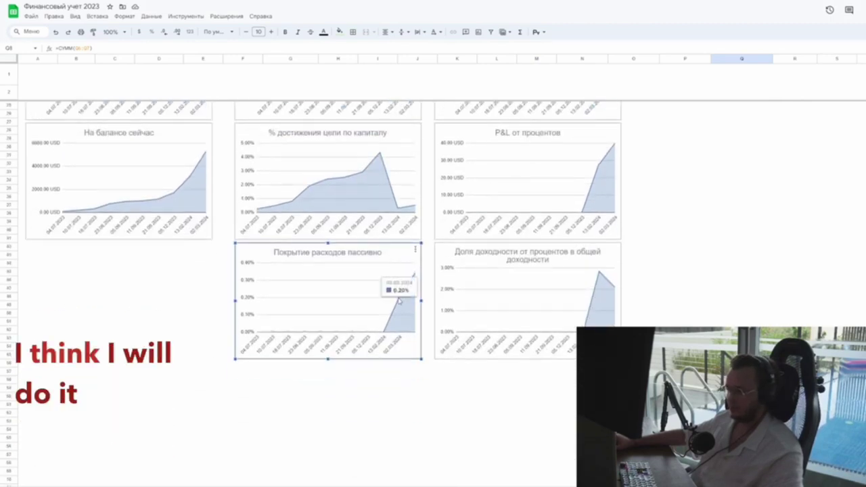
pyautogui.scroll(2, 735, 300)
pyautogui.scroll(-2, 576, 283)
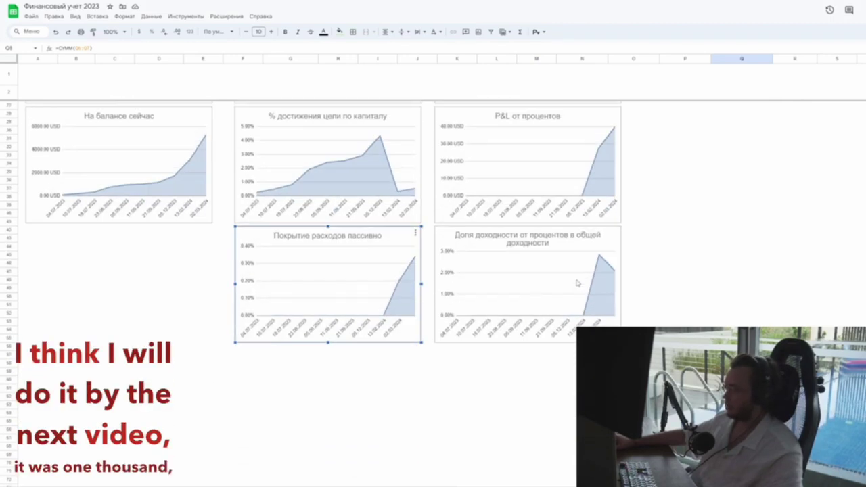
pyautogui.click(599, 262)
pyautogui.click(598, 153)
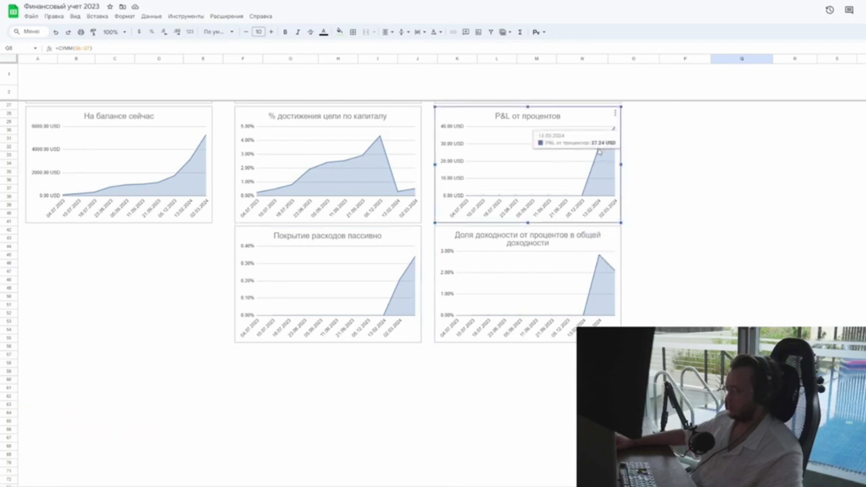
pyautogui.scroll(5, 628, 194)
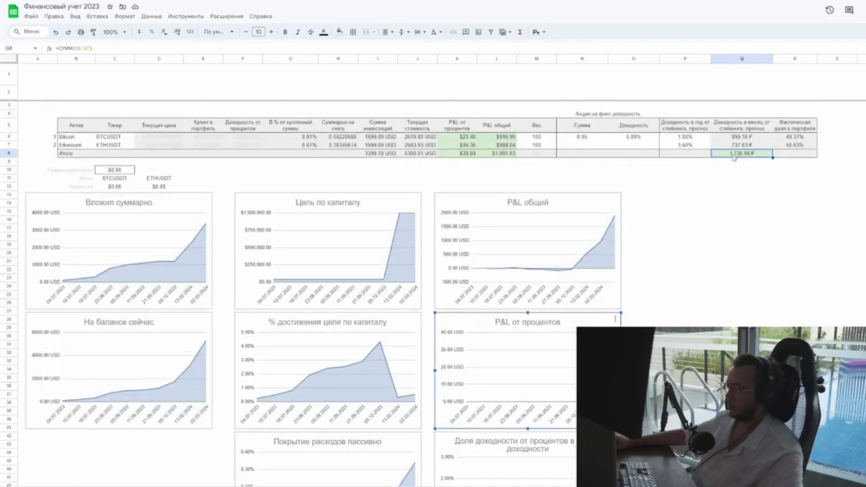
pyautogui.click(734, 157)
pyautogui.scroll(-2, 580, 282)
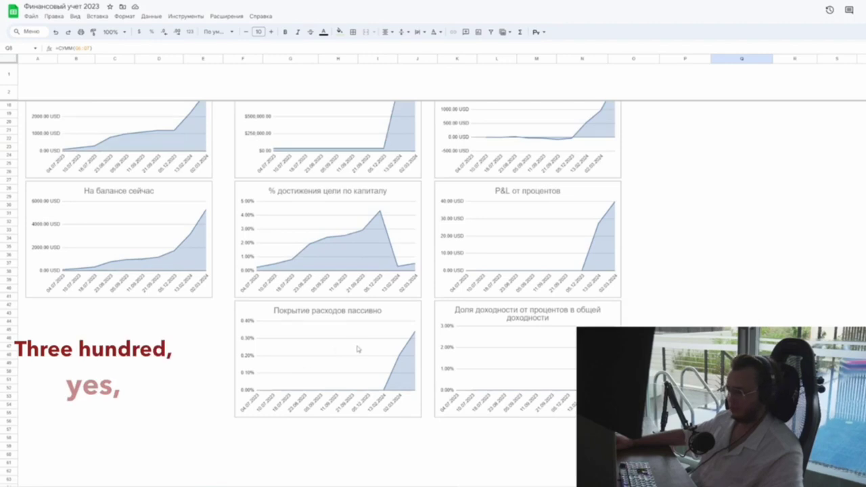
pyautogui.scroll(2, 736, 148)
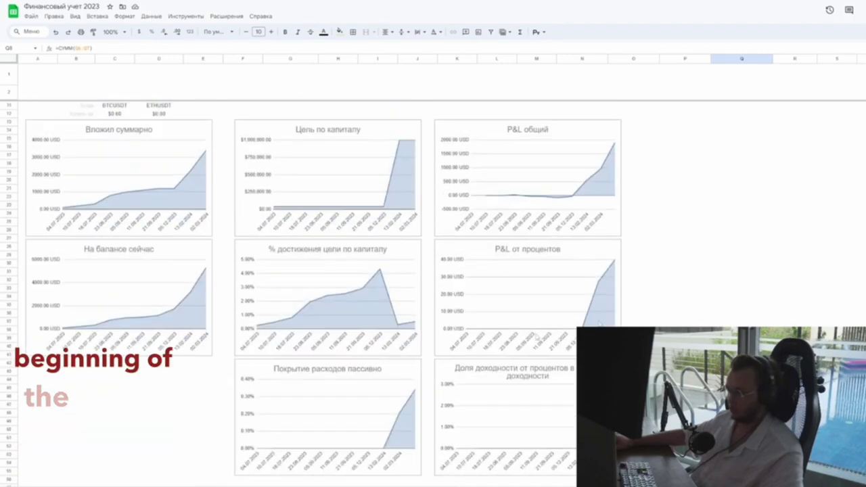